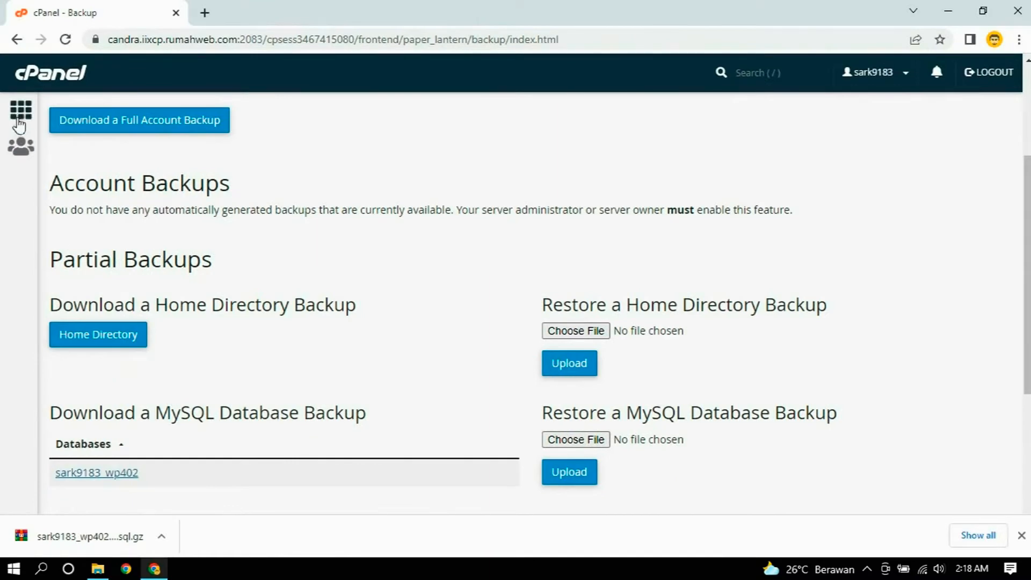
# Step: Open the cPanel main page in a separate browser tab and launch File Manager from its Files section
pyautogui.click(274, 8)
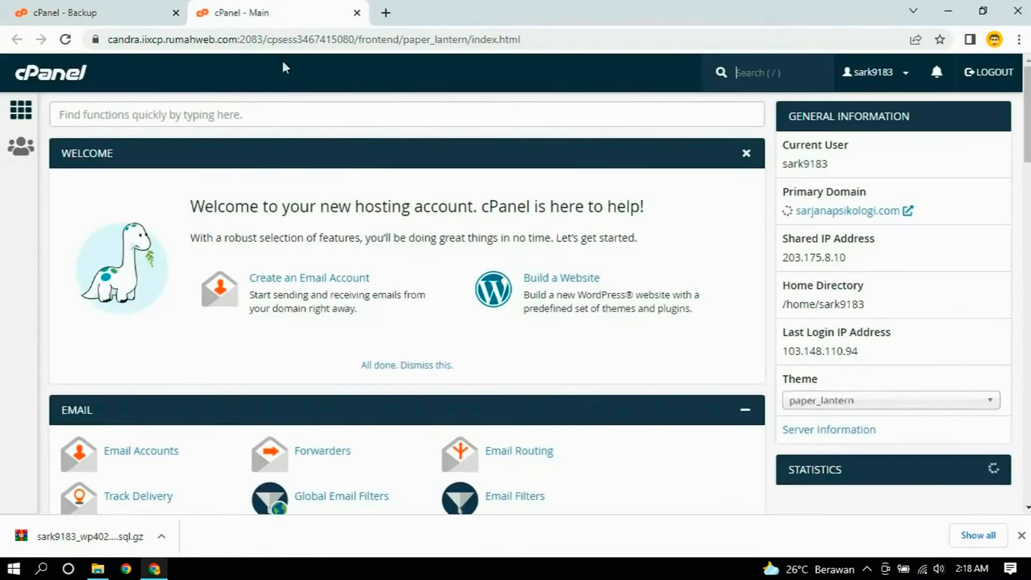
pyautogui.scroll(-5, 263, 191)
pyautogui.scroll(-3, 262, 192)
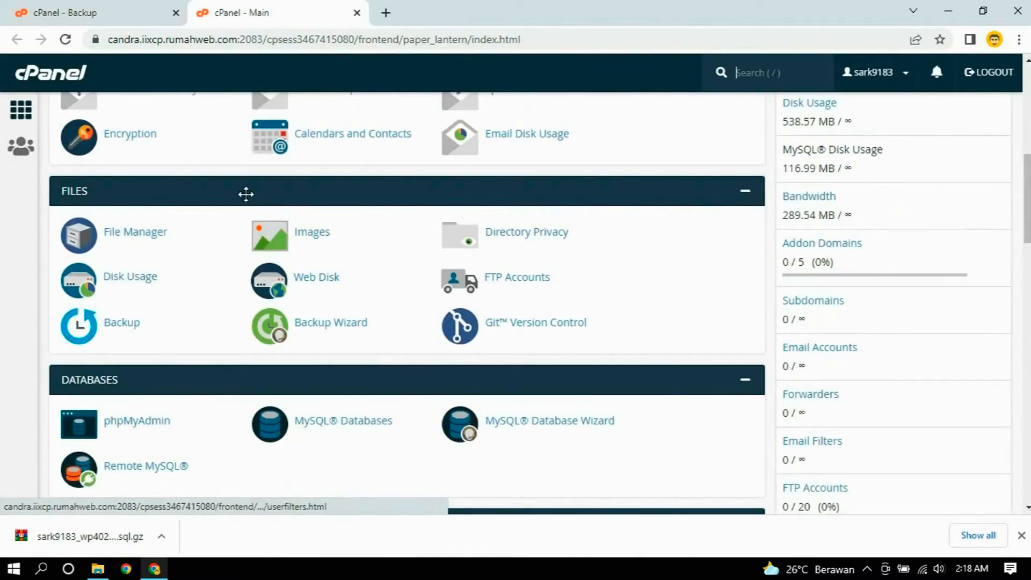
pyautogui.click(144, 237)
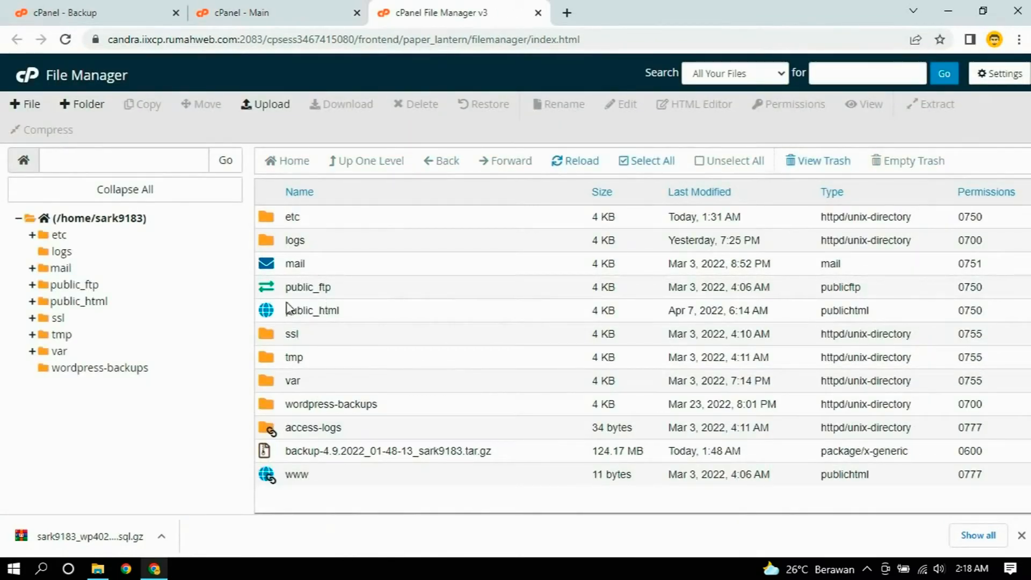
# Step: Open the public_html folder in File Manager and look through the website files it contains
pyautogui.click(258, 12)
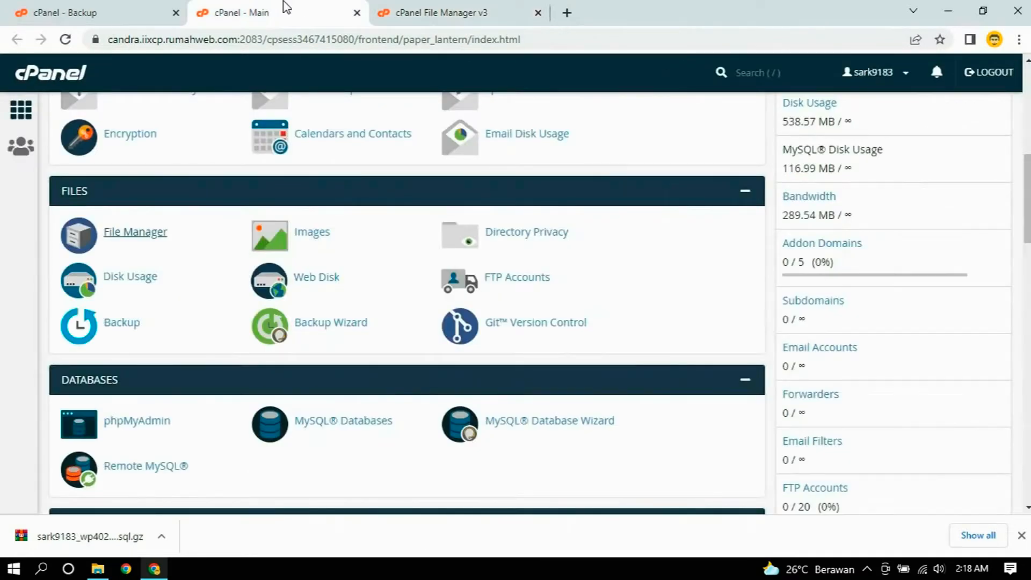
pyautogui.click(428, 7)
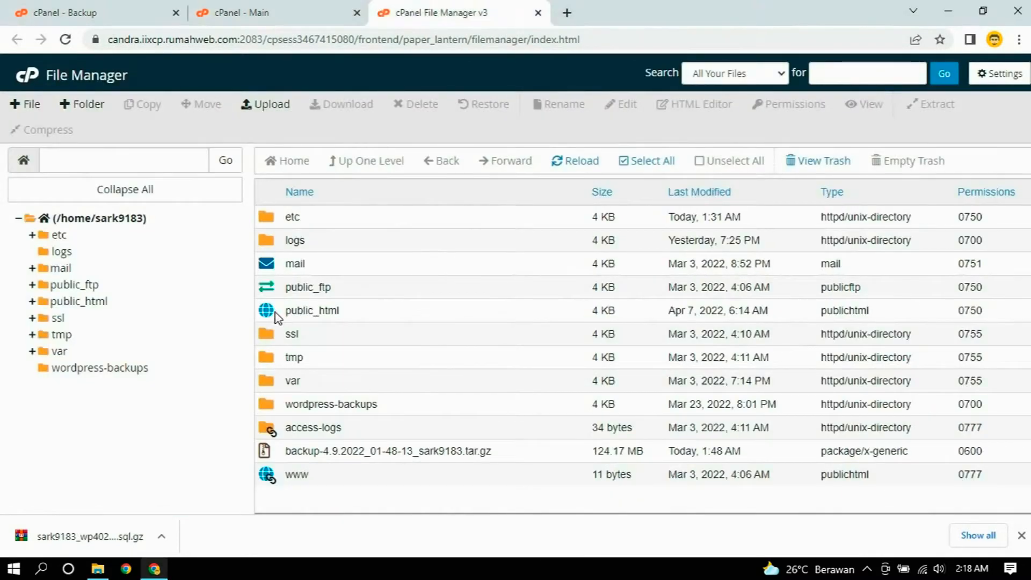
pyautogui.doubleClick(273, 312)
pyautogui.scroll(-5, 285, 301)
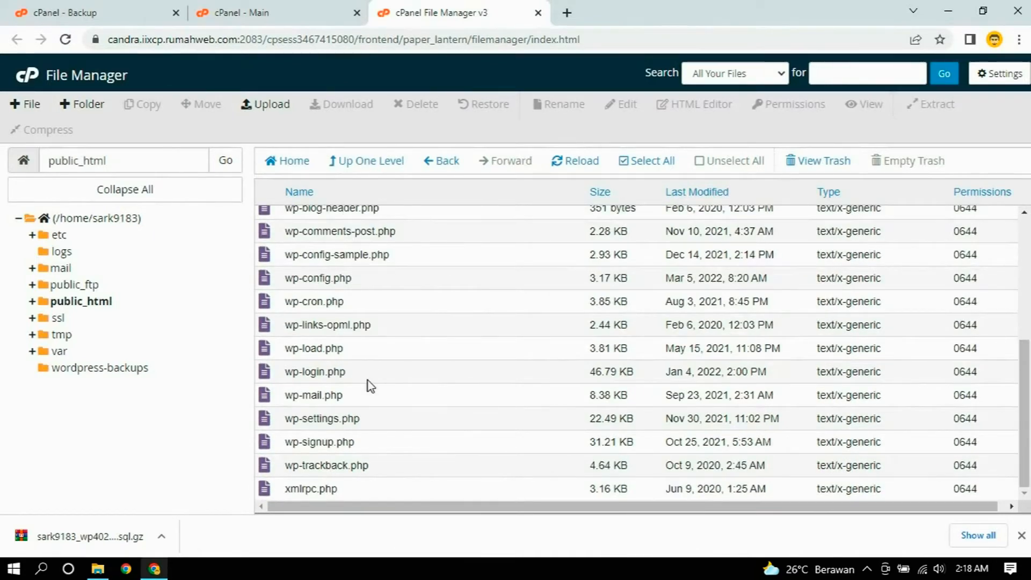
pyautogui.scroll(5, 370, 385)
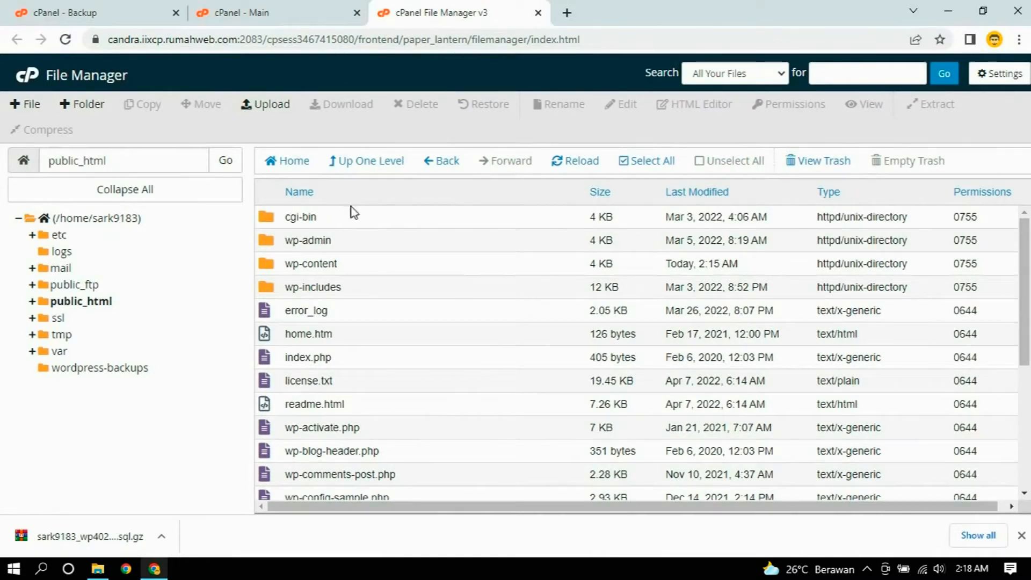
# Step: Return to the cPanel Backup page and download a home directory backup
pyautogui.click(286, 21)
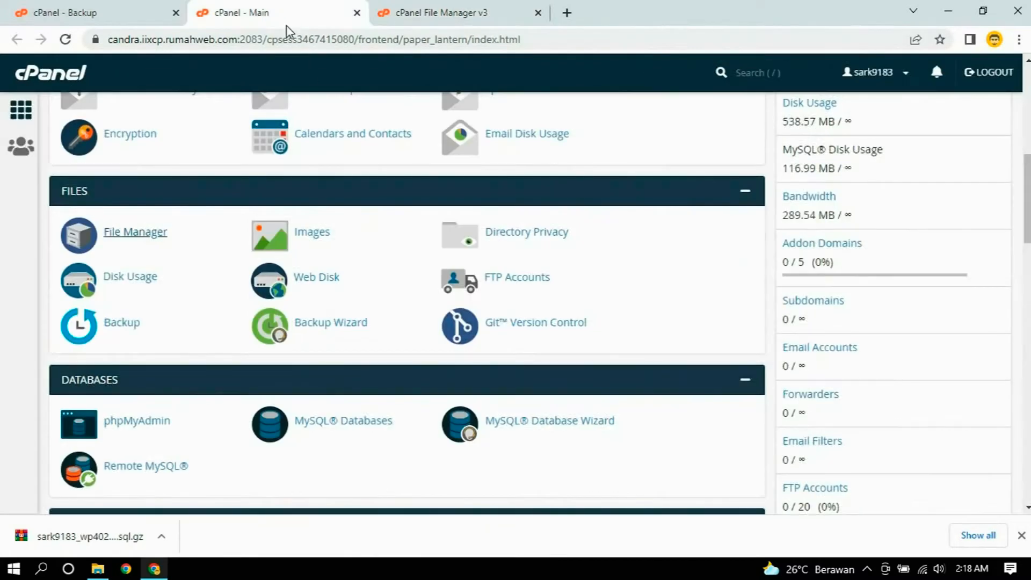
pyautogui.click(131, 16)
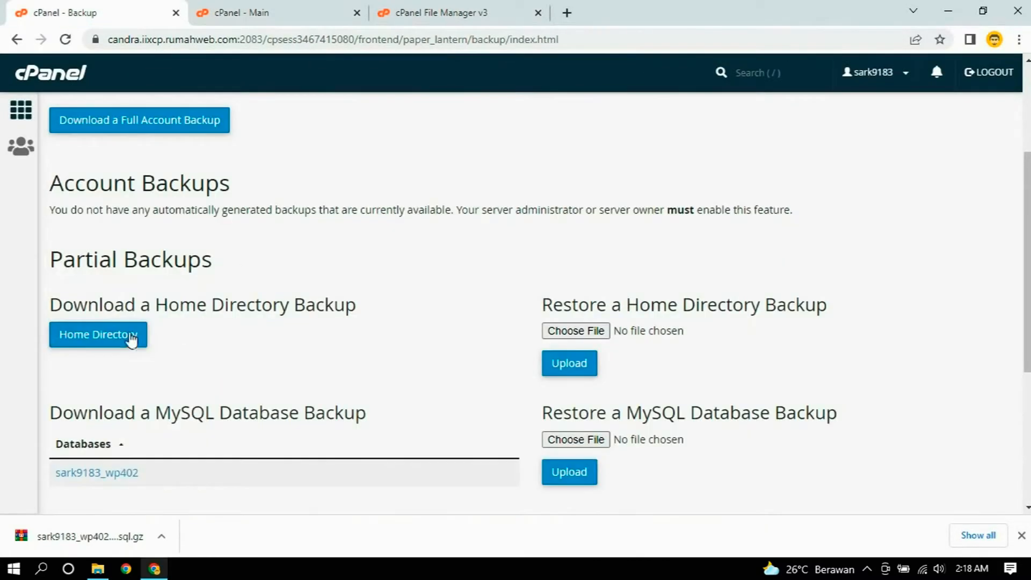
pyautogui.click(98, 335)
pyautogui.scroll(3, 385, 272)
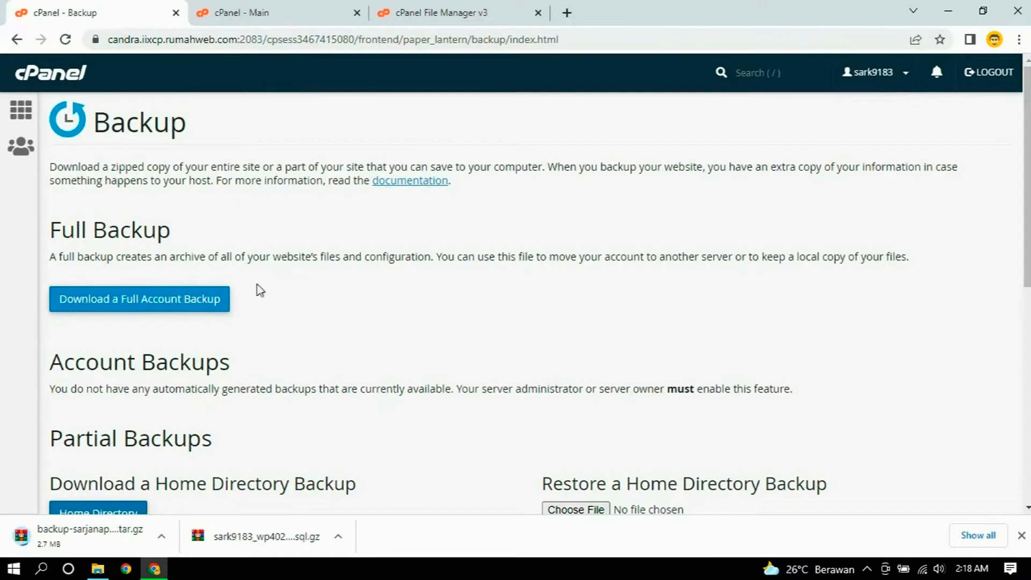
# Step: Review the full backup archive in File Manager, the local BACKUP WEB folder, and the full and partial download options on the Backup page
pyautogui.click(383, 19)
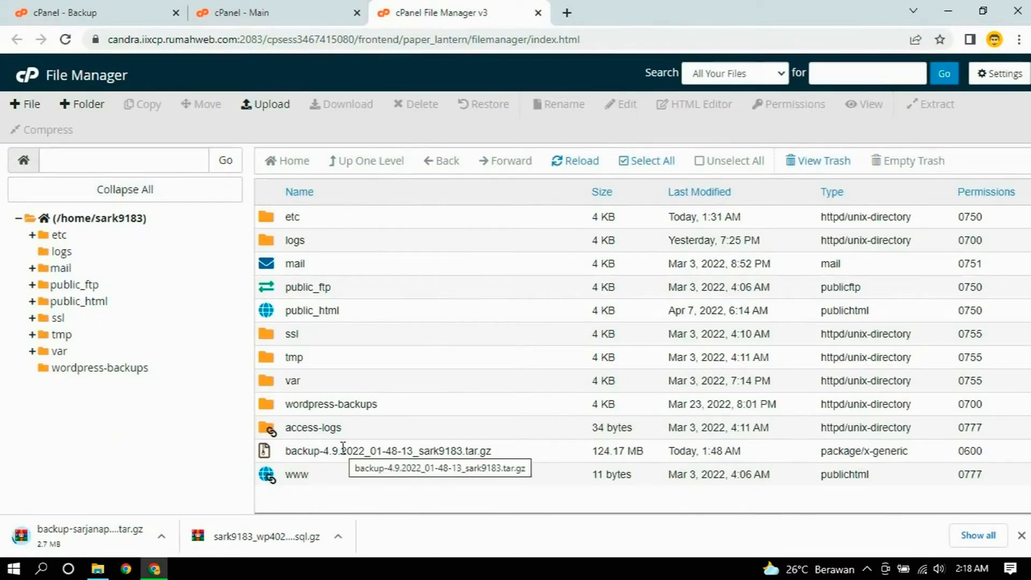
pyautogui.click(257, 14)
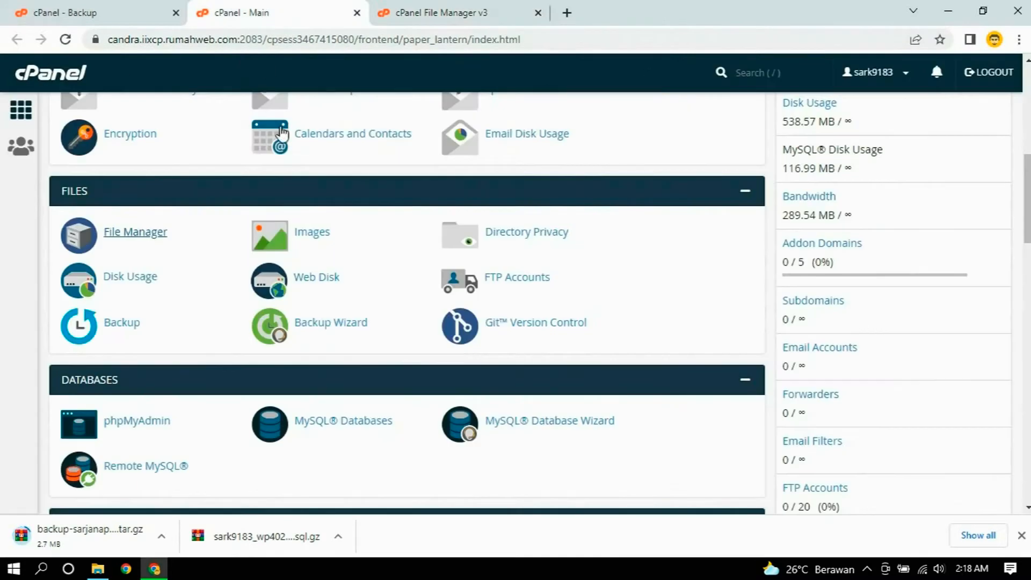
pyautogui.hotkey('alt', 'Tab')
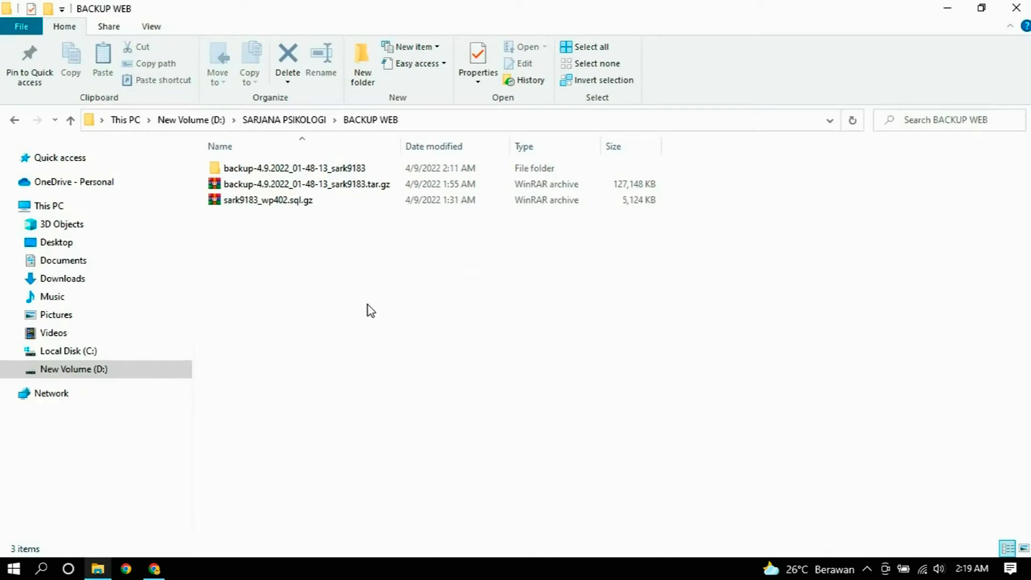
pyautogui.click(154, 568)
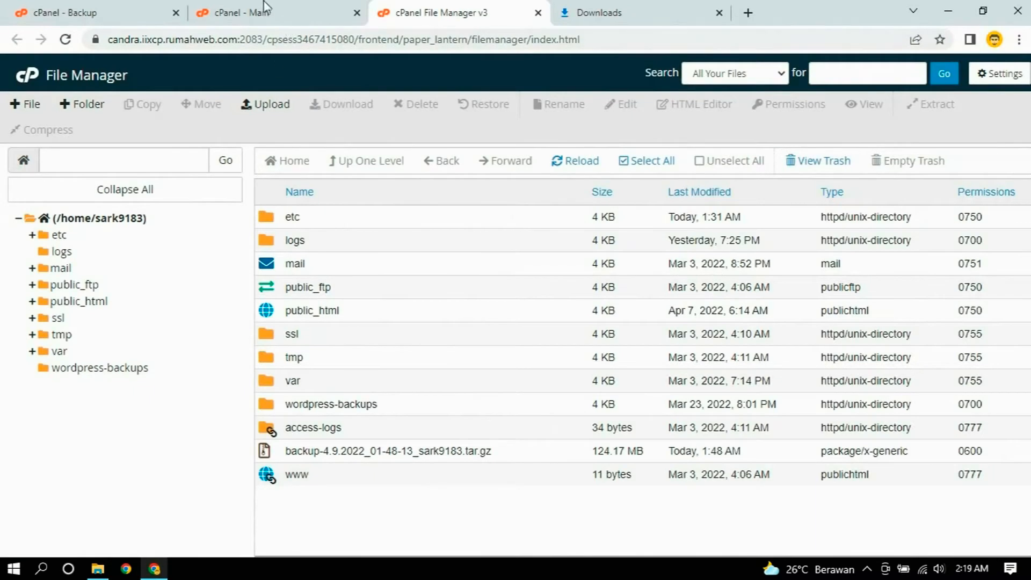
pyautogui.click(222, 8)
pyautogui.click(115, 7)
pyautogui.scroll(-4, 111, 285)
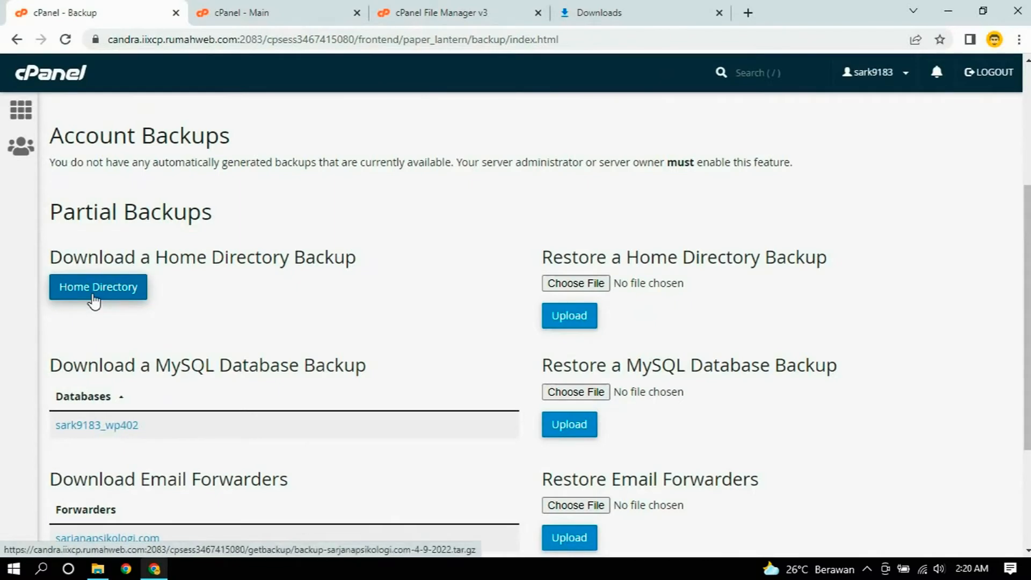
pyautogui.scroll(4, 94, 300)
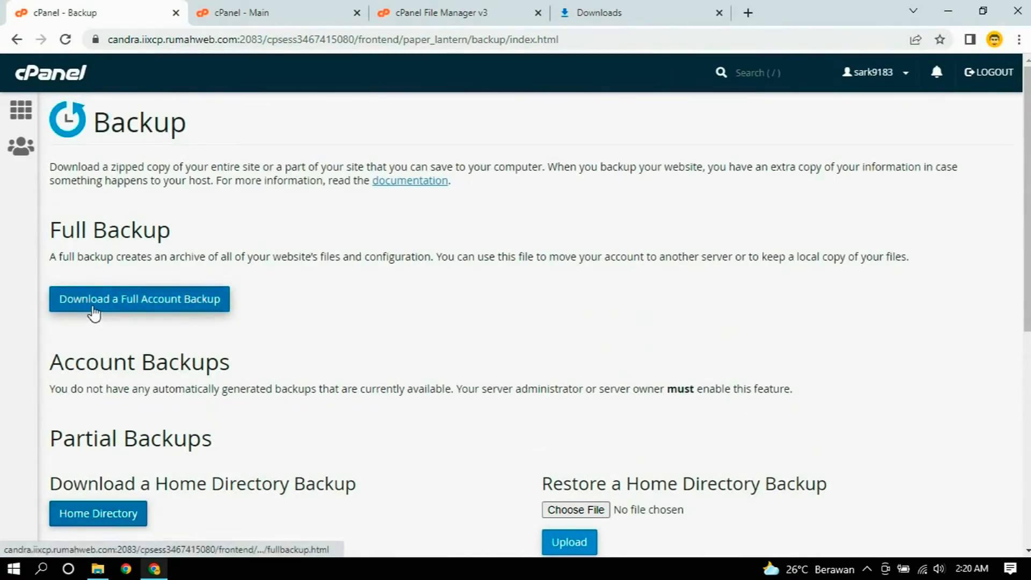
# Step: Switch to File Explorer and examine the contents of the extracted full backup folder inside BACKUP WEB
pyautogui.click(98, 569)
pyautogui.doubleClick(285, 170)
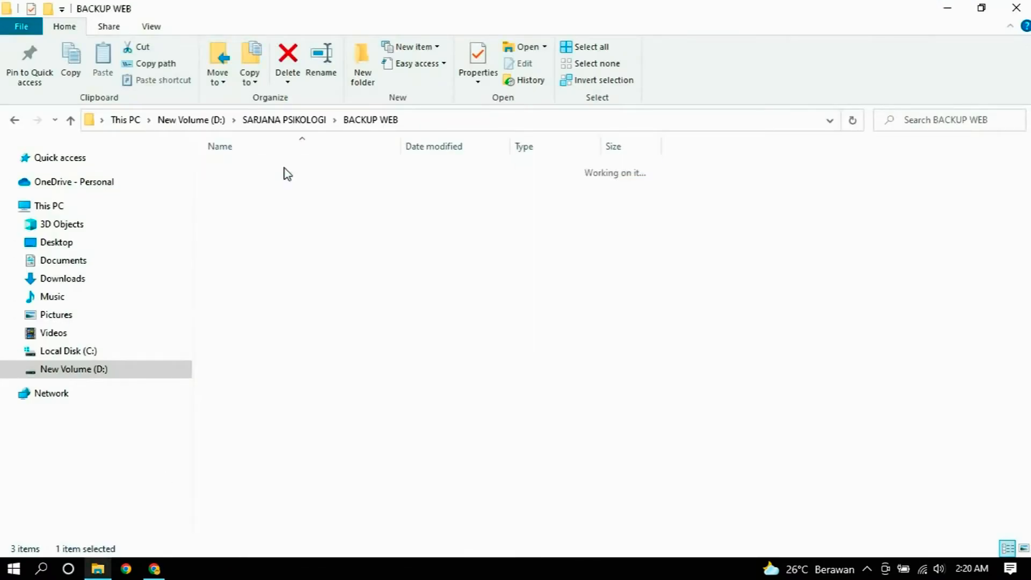
pyautogui.click(14, 121)
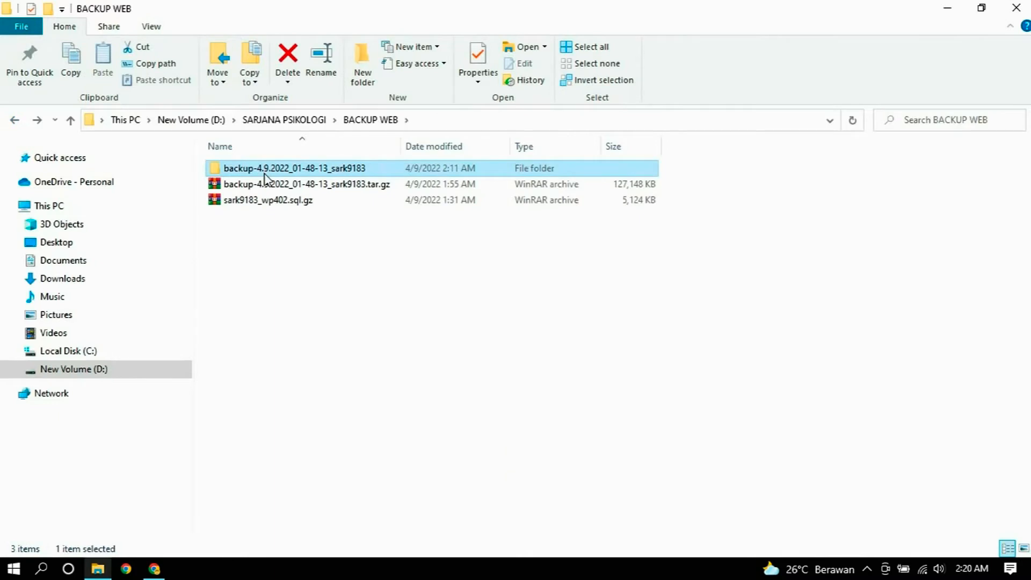
pyautogui.doubleClick(264, 170)
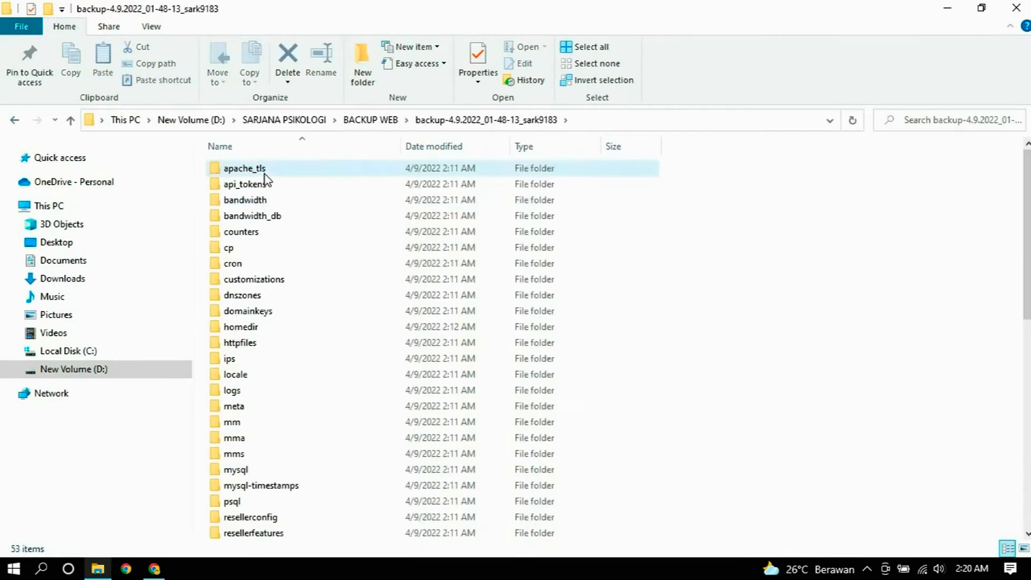
pyautogui.click(13, 121)
pyautogui.click(361, 270)
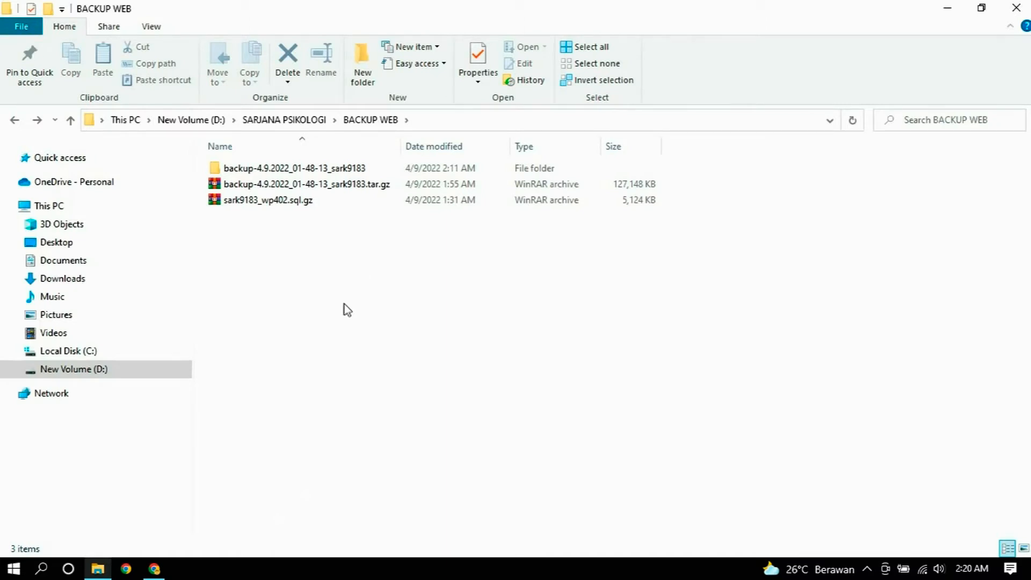
# Step: Launch the XAMPP Control Panel, start the Apache and MySQL modules, and minimize it
pyautogui.click(42, 568)
pyautogui.write('xampp')
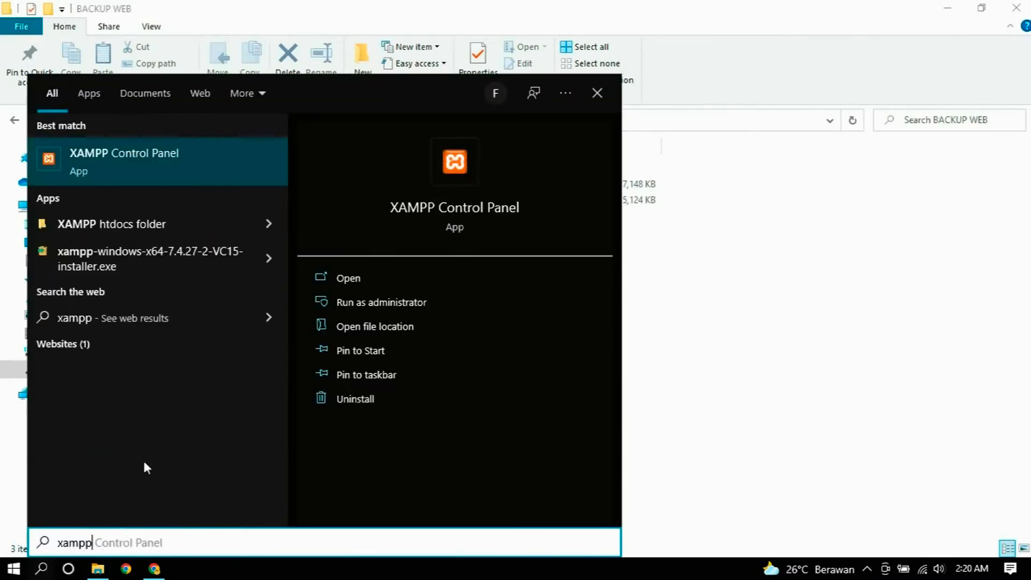
pyautogui.click(194, 169)
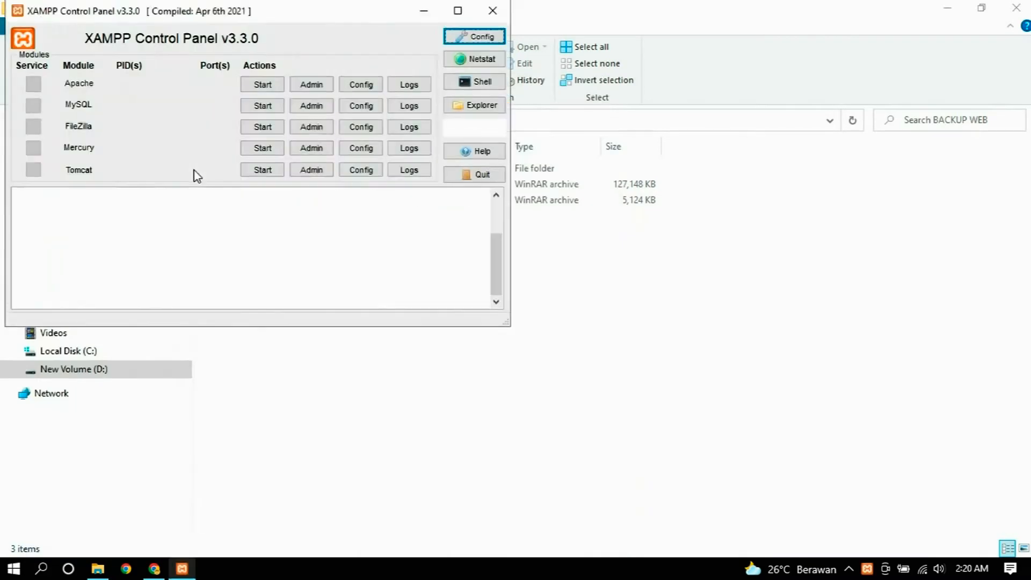
pyautogui.click(250, 85)
pyautogui.click(252, 105)
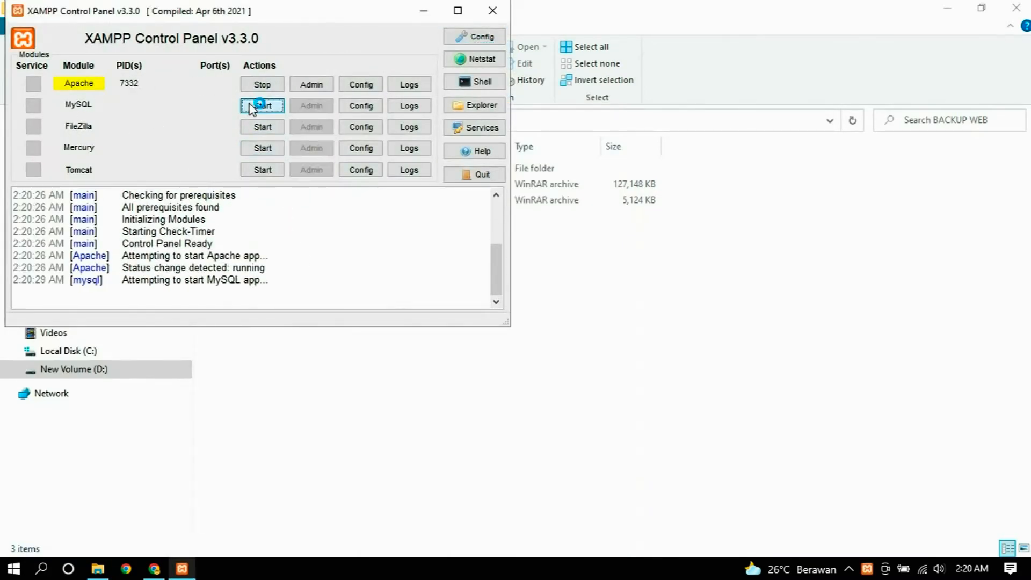
pyautogui.click(423, 18)
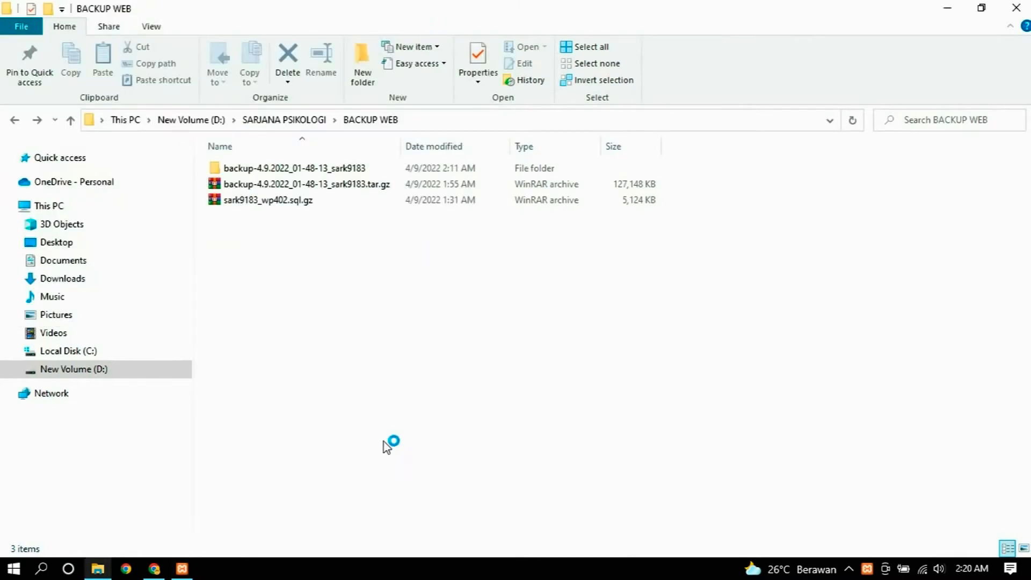
# Step: Switch to Chrome and load localhost/phpmyadmin in the Downloads tab
pyautogui.click(155, 568)
pyautogui.click(605, 12)
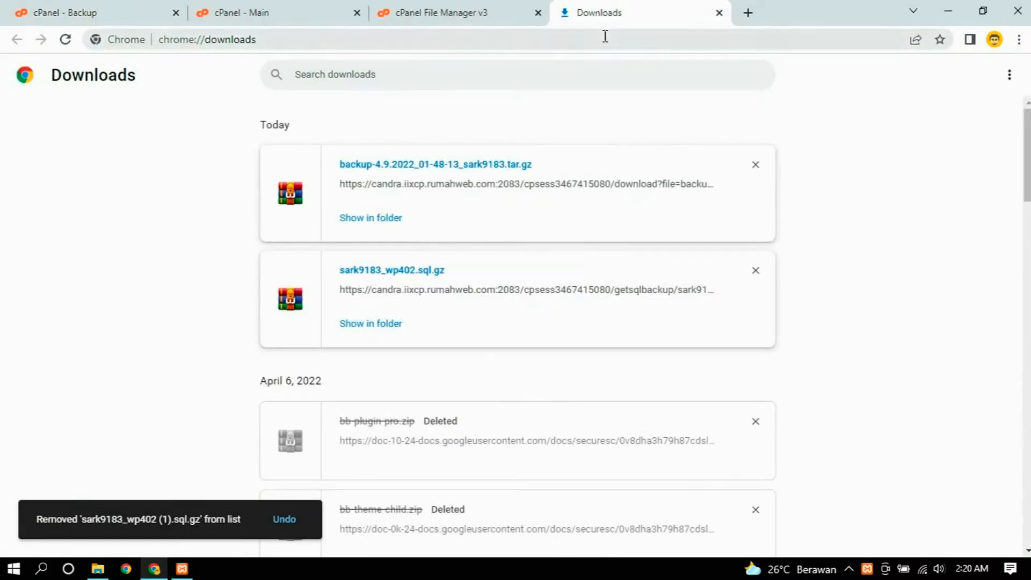
pyautogui.click(605, 37)
pyautogui.write('localhost/heh')
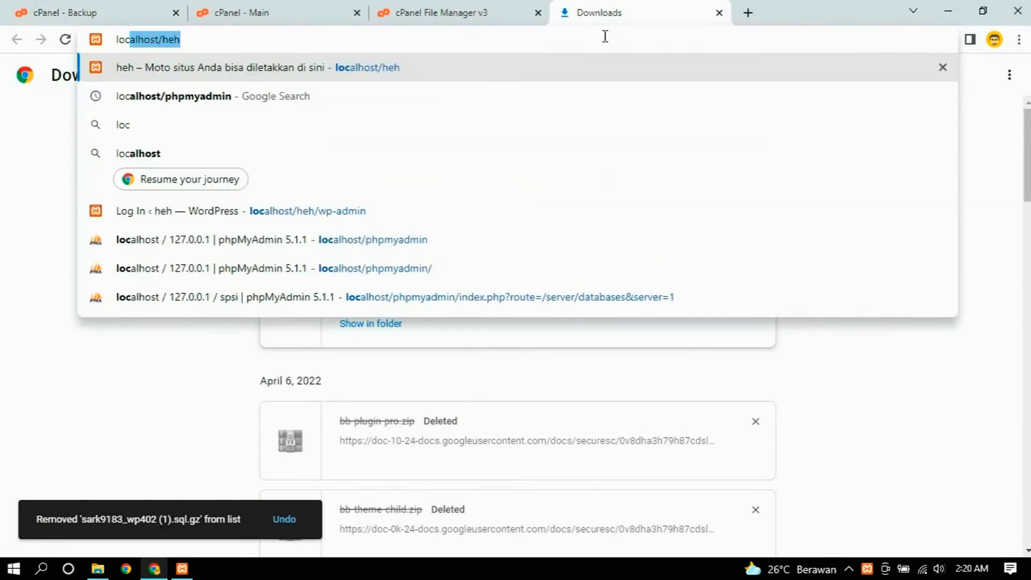
pyautogui.press('BackSpace')
pyautogui.press('BackSpace')
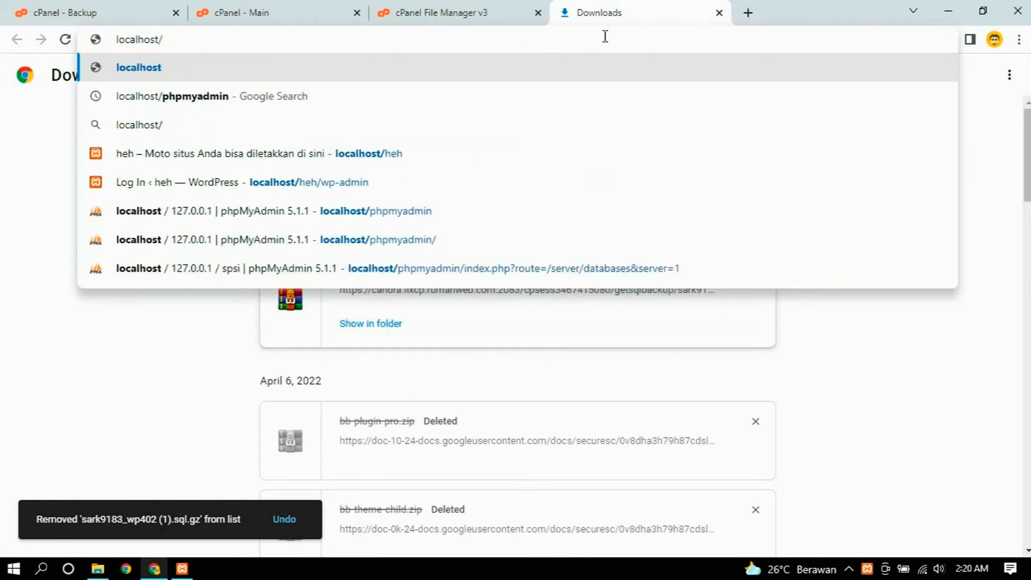
pyautogui.write('phpmyadmin')
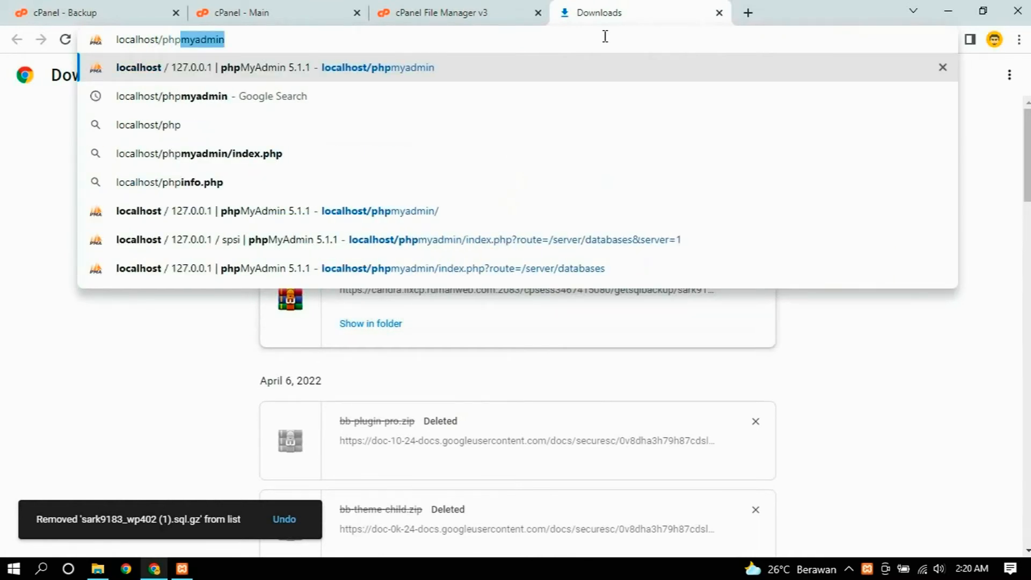
pyautogui.press('Return')
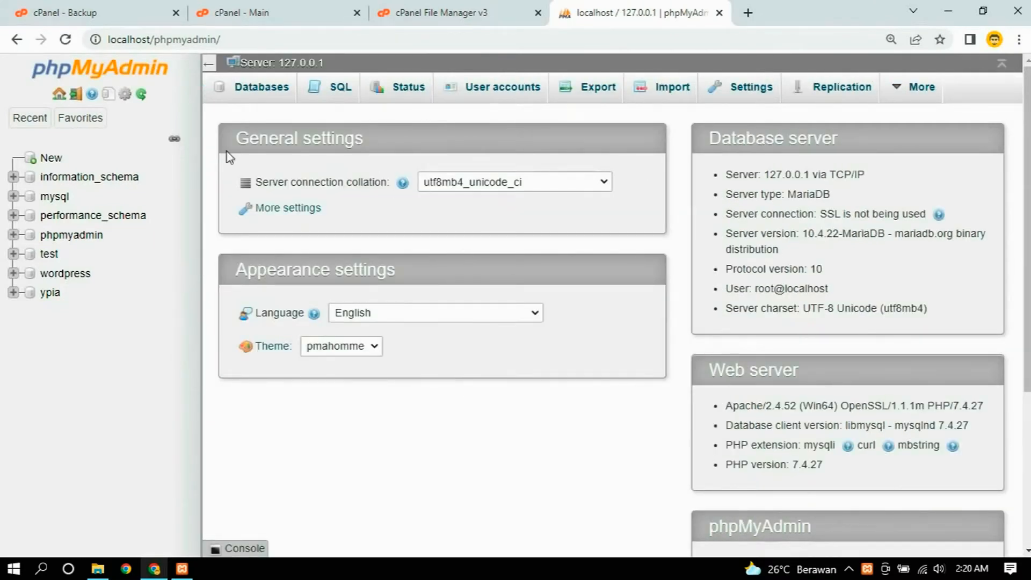
# Step: Create a new database named spsi with the utf8mb4_general_ci collation
pyautogui.click(59, 161)
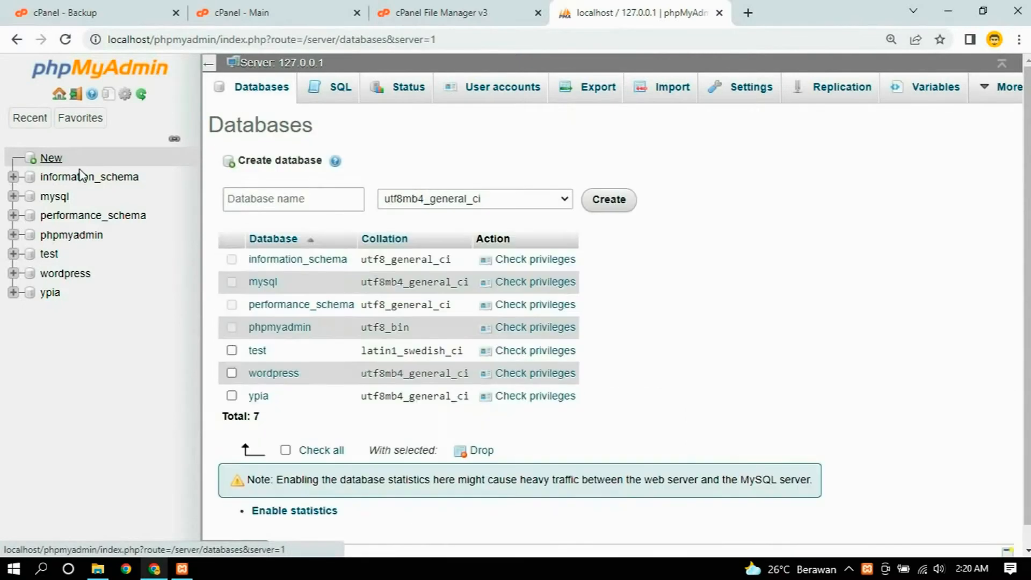
pyautogui.click(334, 204)
pyautogui.write('spsi')
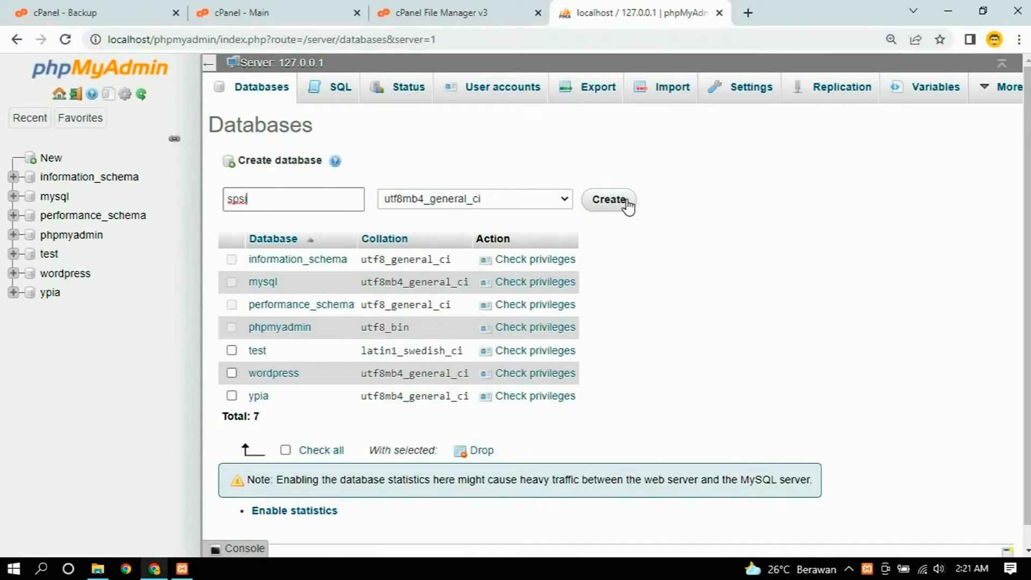
pyautogui.click(609, 199)
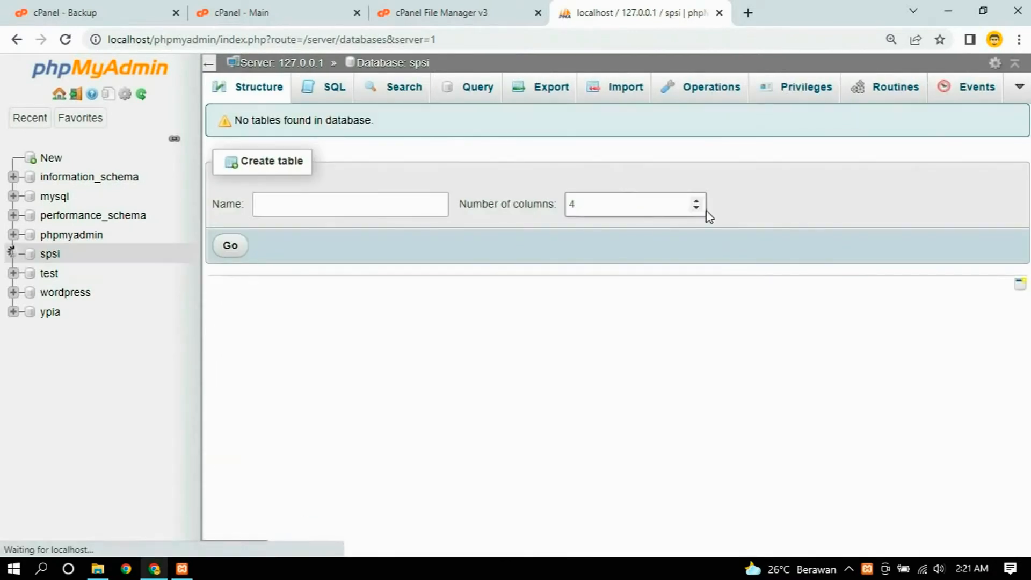
pyautogui.click(324, 211)
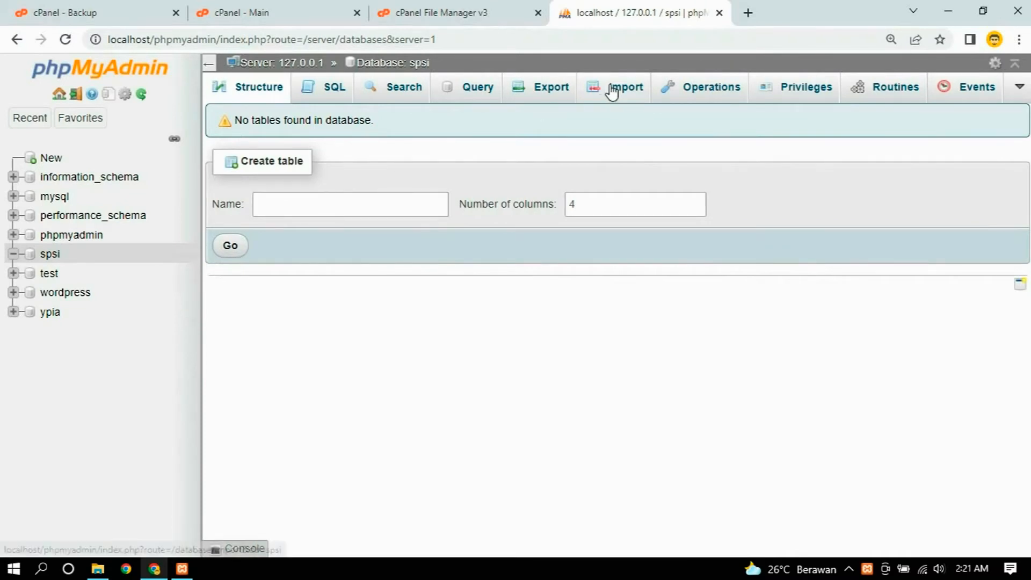
# Step: Import the sark9183_wp402.sql.gz backup from the BACKUP WEB folder into the spsi database
pyautogui.click(98, 569)
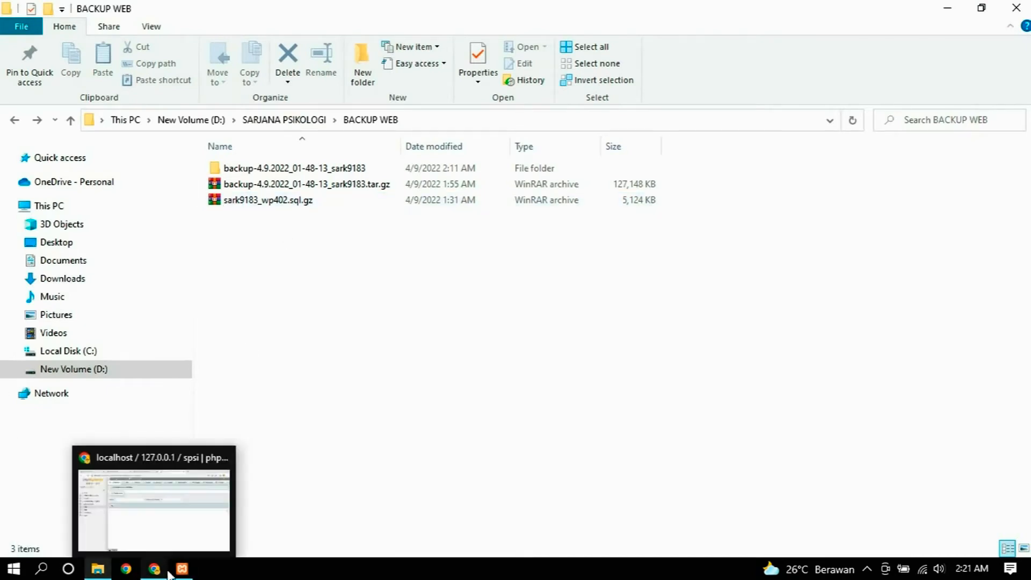
pyautogui.moveTo(105, 575)
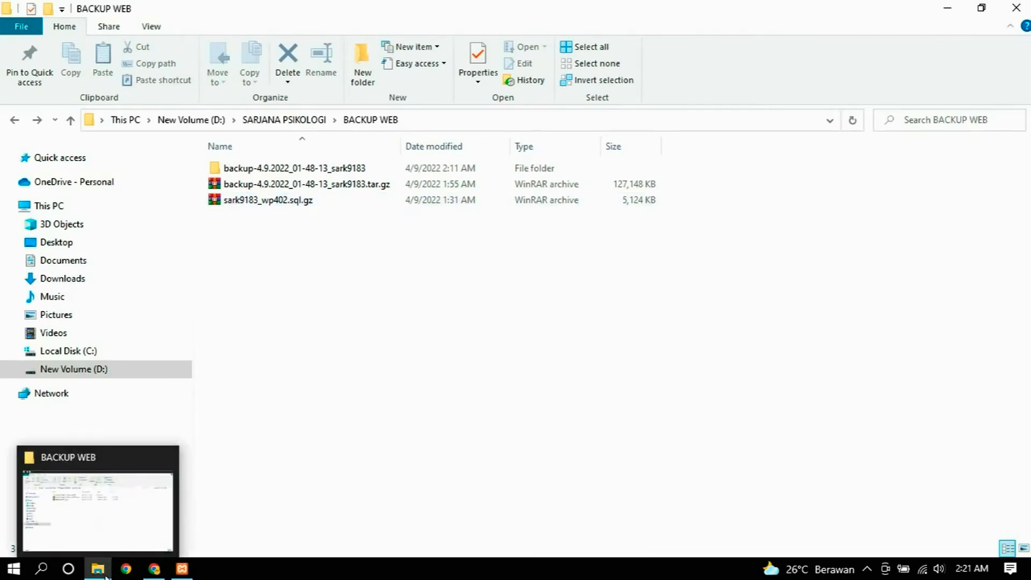
pyautogui.click(154, 569)
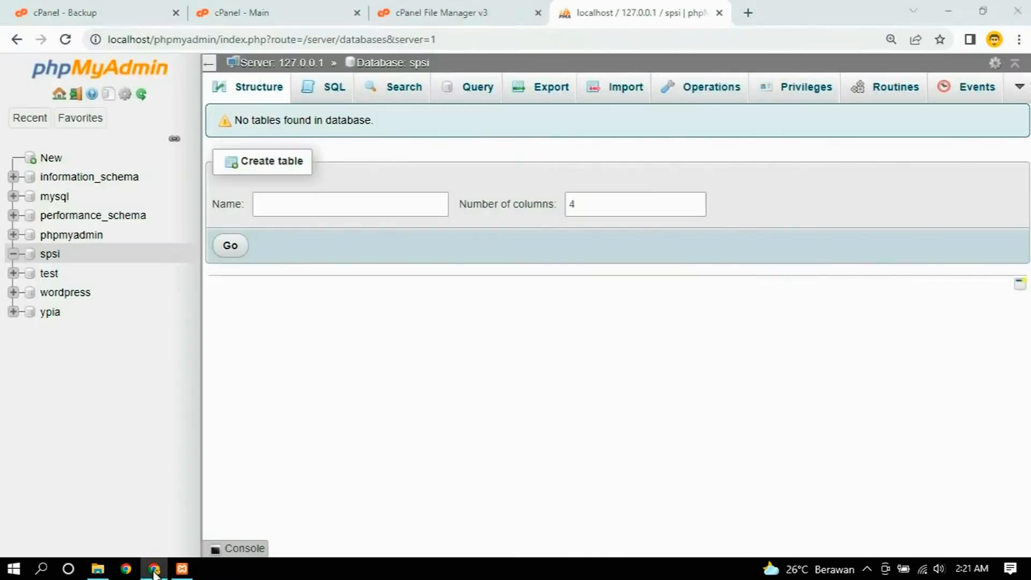
pyautogui.click(624, 91)
pyautogui.click(448, 263)
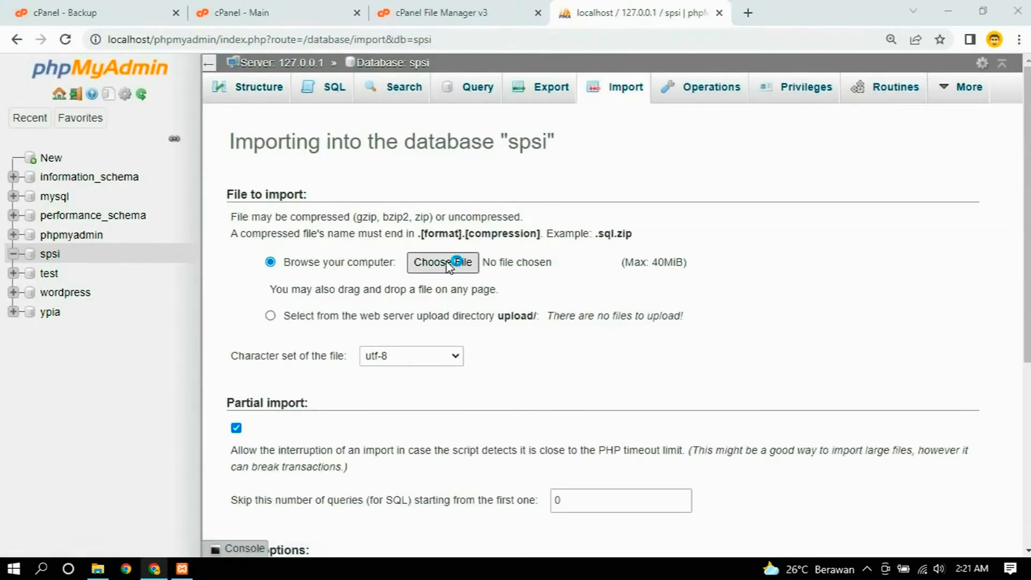
pyautogui.click(353, 250)
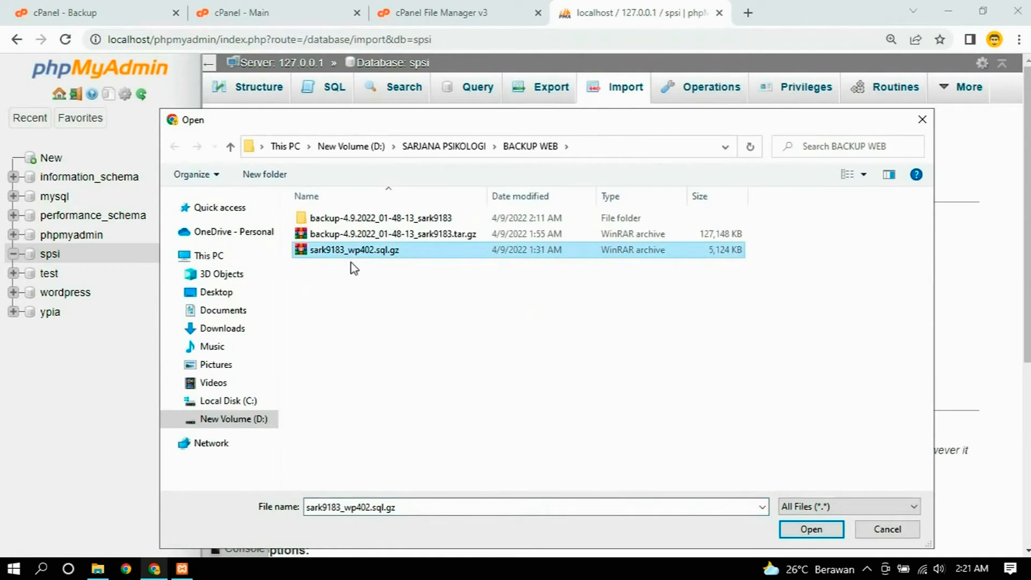
pyautogui.click(816, 530)
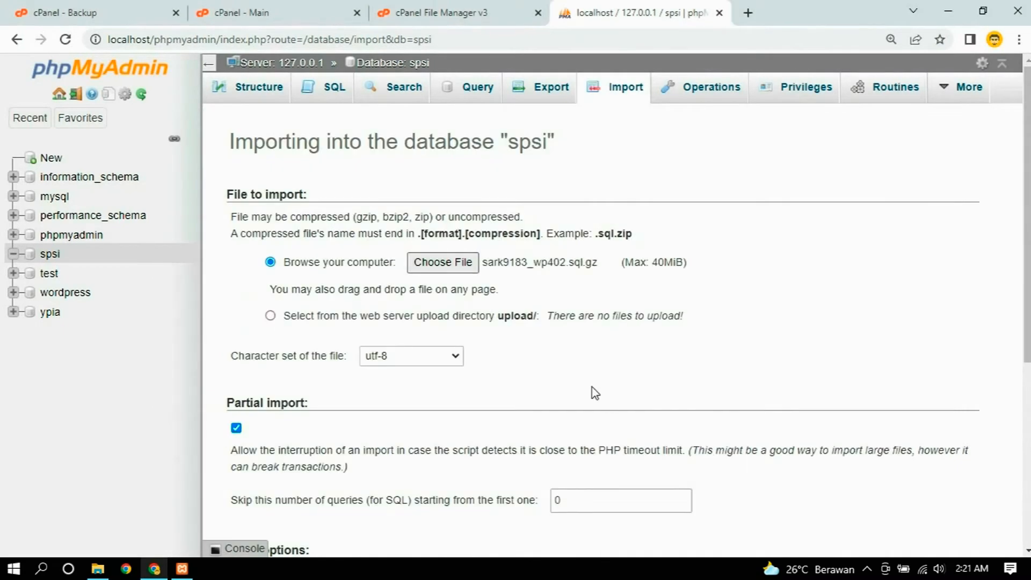
pyautogui.scroll(-5, 594, 393)
pyautogui.click(961, 509)
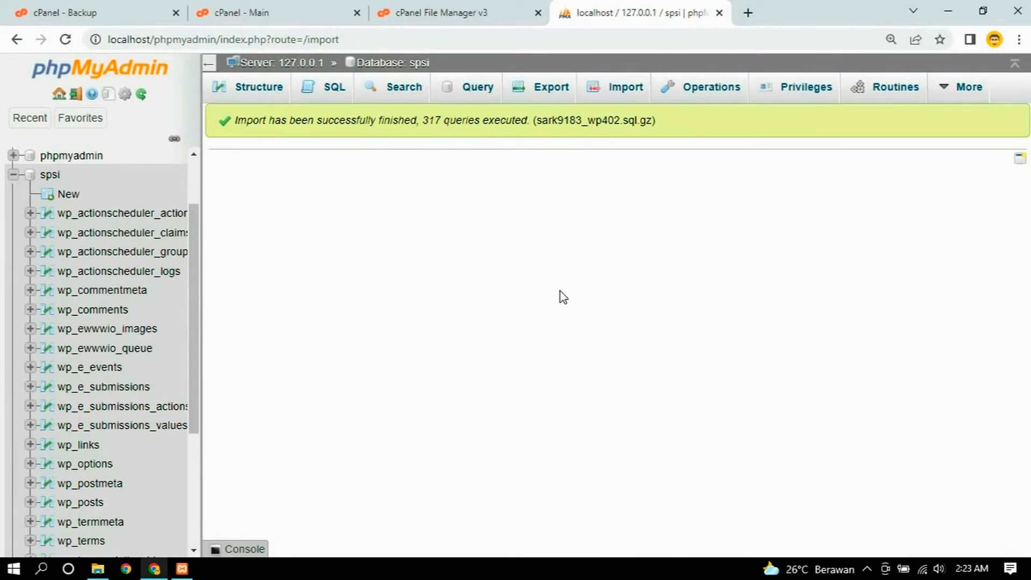
# Step: Open the structure of the spsi database and look through its imported tables
pyautogui.click(57, 181)
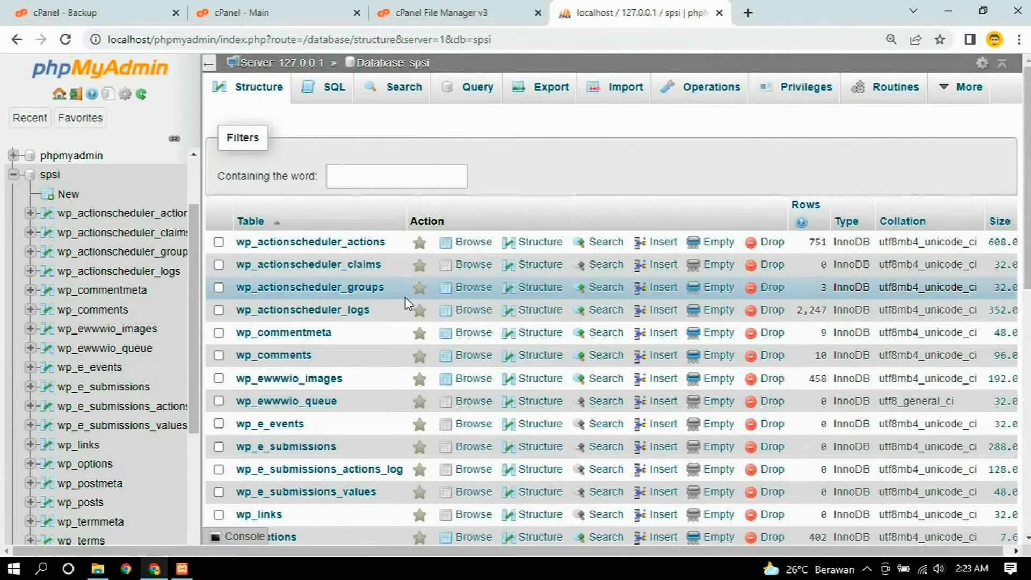
pyautogui.scroll(-2, 407, 304)
pyautogui.scroll(-10, 406, 302)
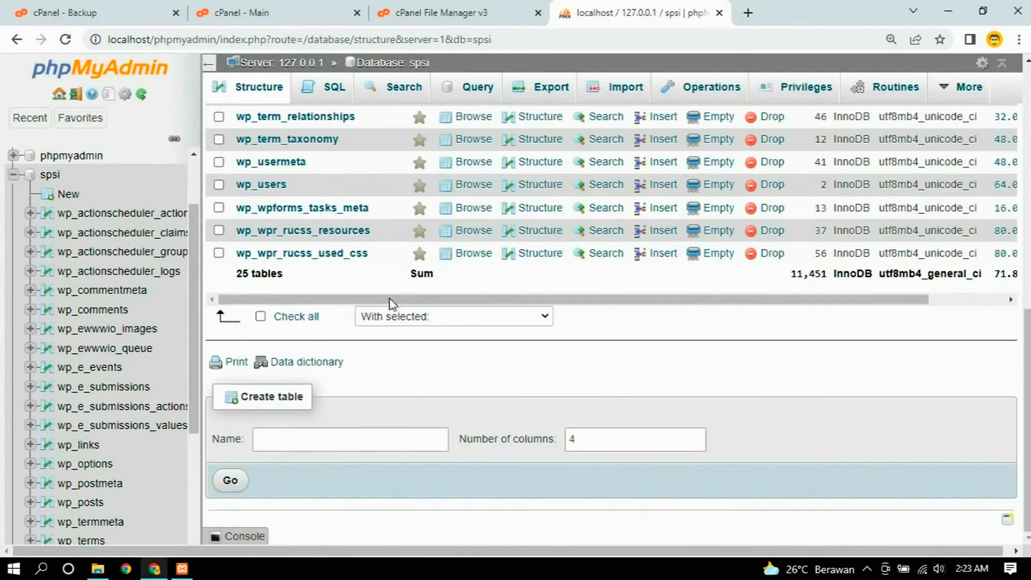
pyautogui.scroll(10, 388, 300)
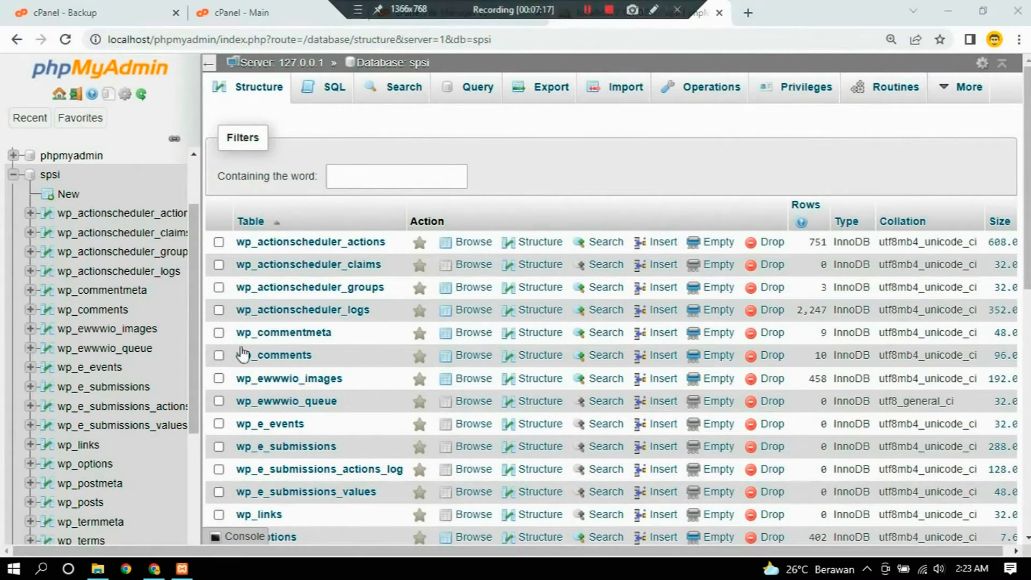
# Step: Switch to File Explorer and open the public_html folder inside homedir of the extracted full backup
pyautogui.click(100, 572)
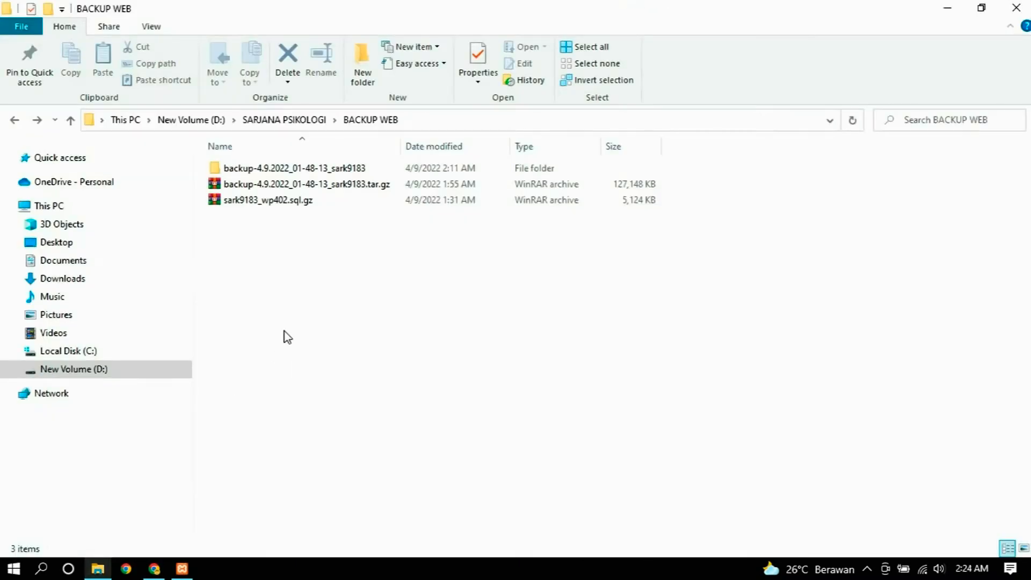
pyautogui.doubleClick(271, 184)
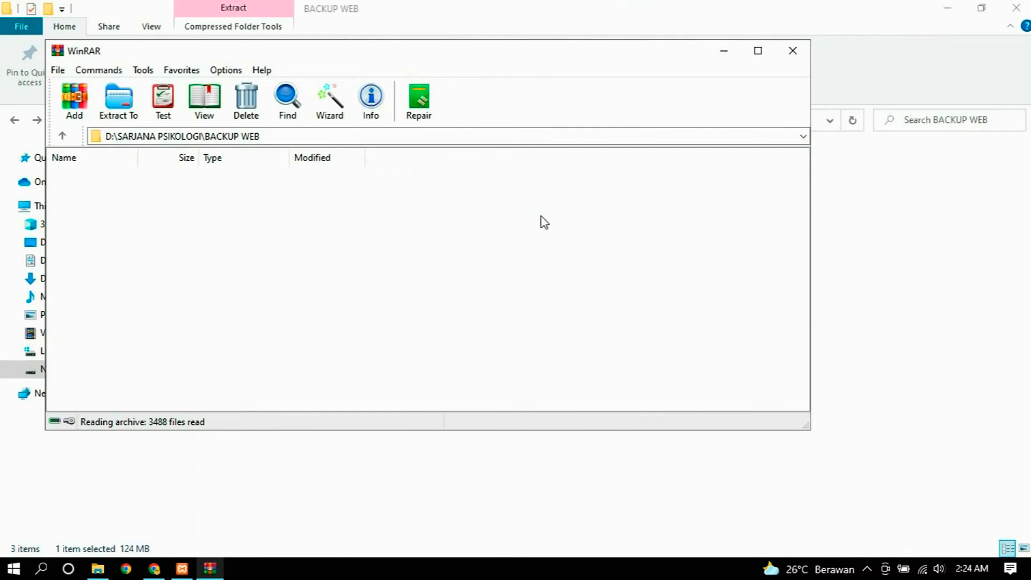
pyautogui.click(784, 56)
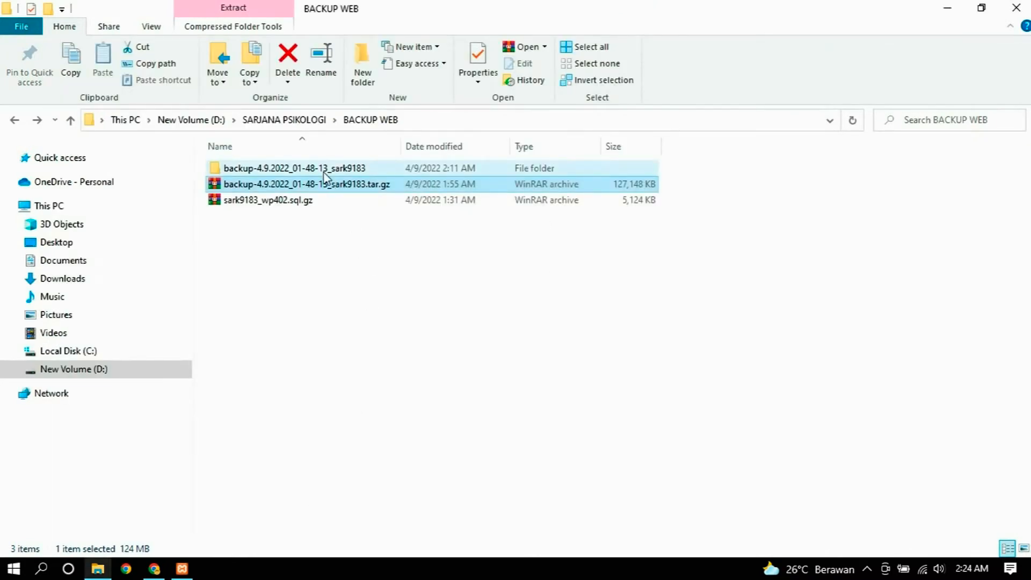
pyautogui.doubleClick(317, 171)
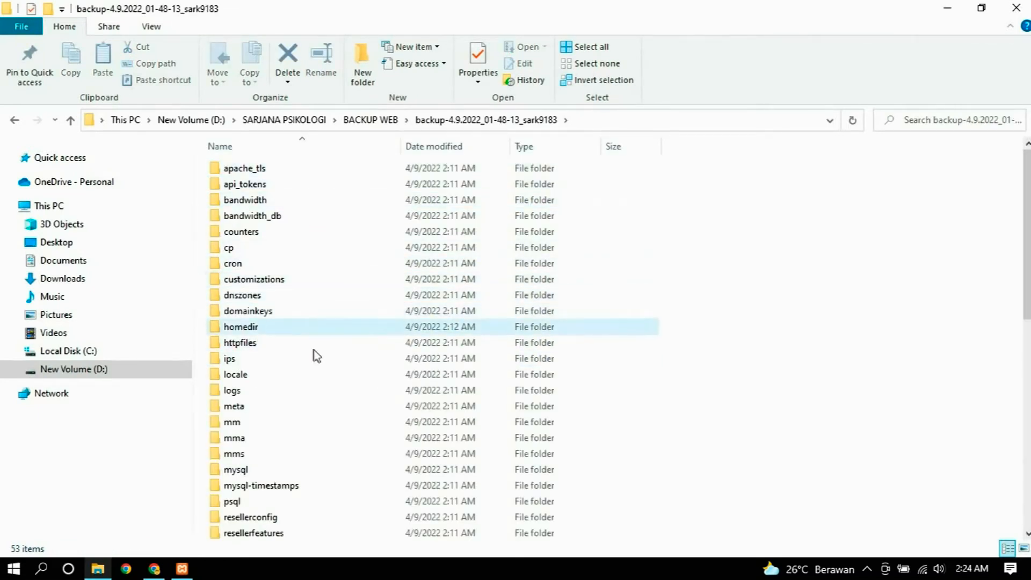
pyautogui.doubleClick(255, 329)
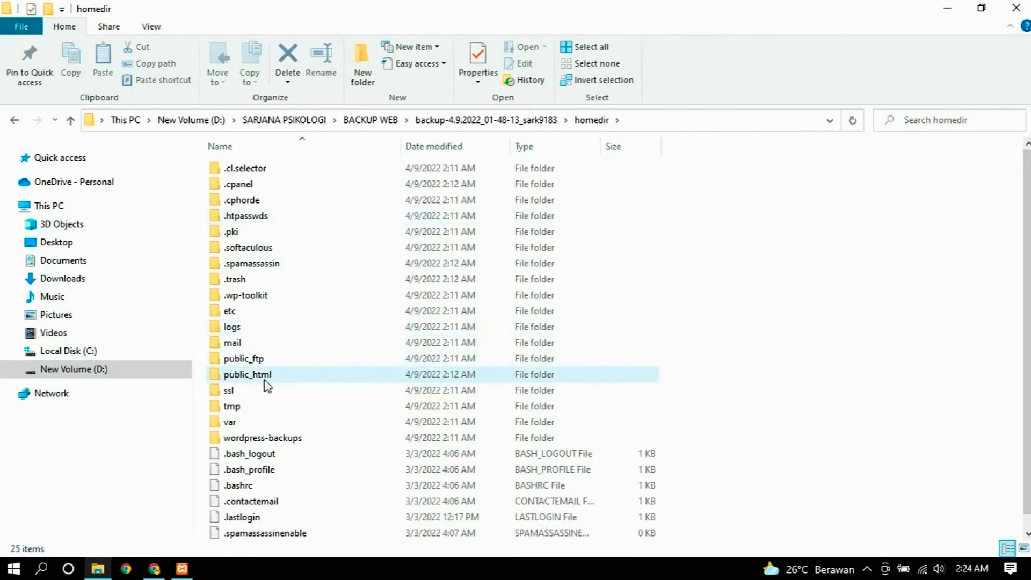
pyautogui.doubleClick(267, 383)
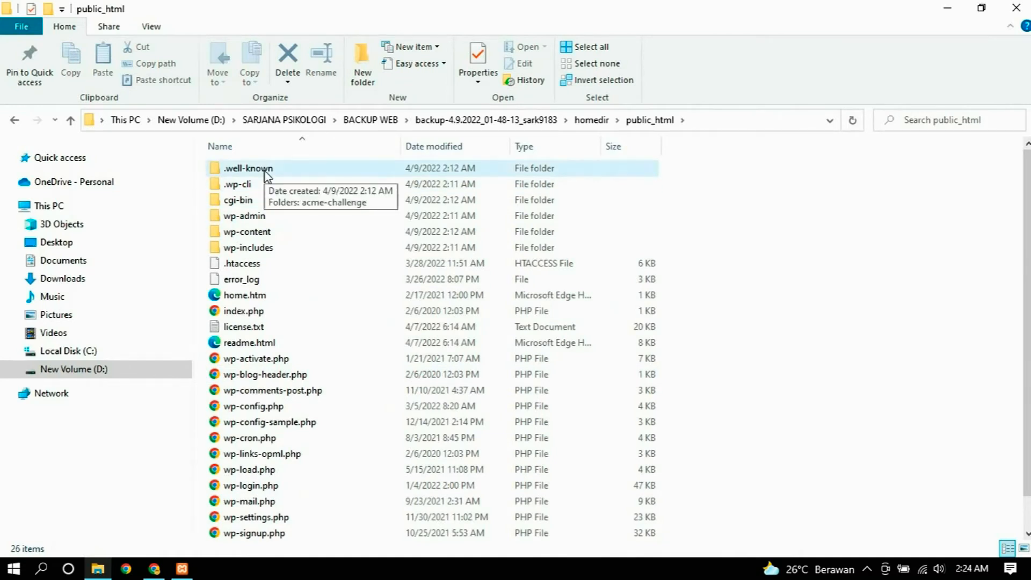
pyautogui.scroll(-1, 265, 172)
pyautogui.scroll(1, 271, 236)
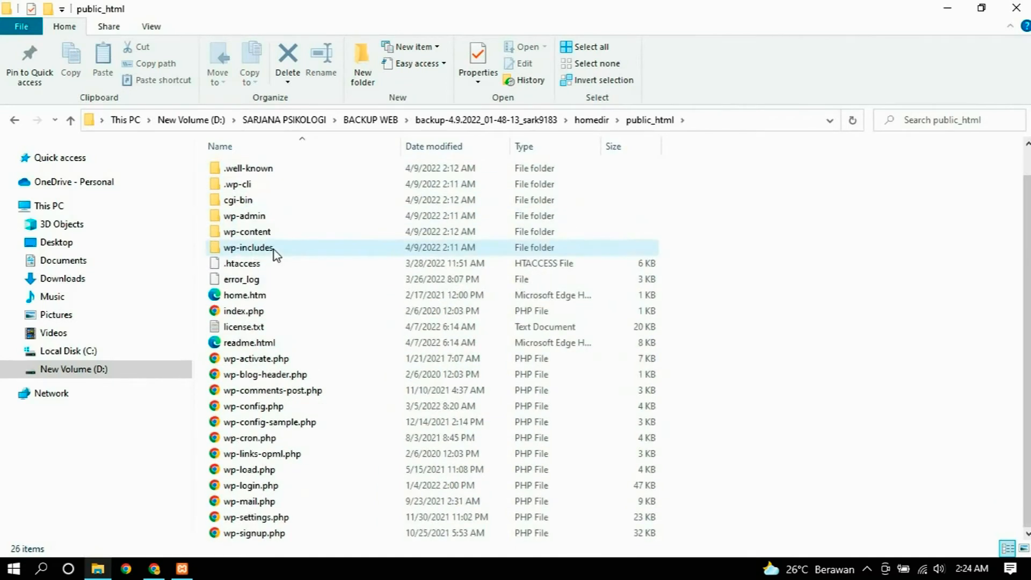
# Step: Select and copy all files and folders in public_html, from .well-known through xmlrpc.php
pyautogui.click(266, 172)
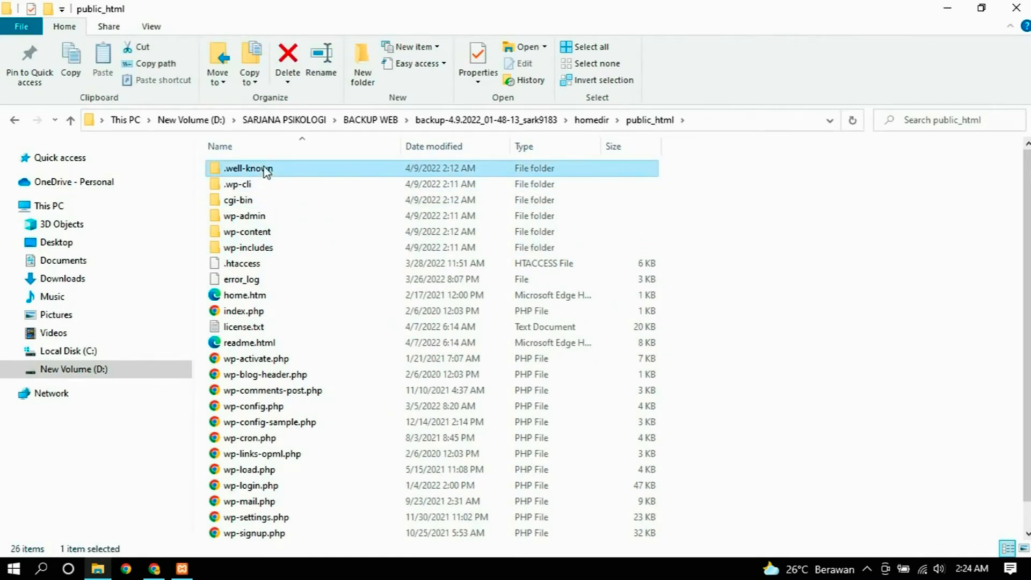
pyautogui.scroll(-1, 267, 172)
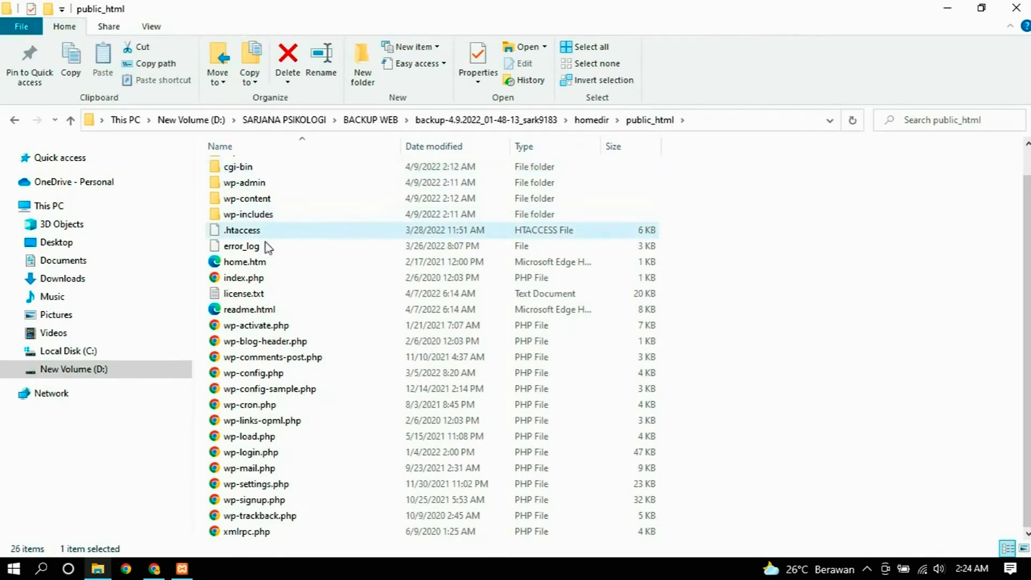
pyautogui.keyDown('shift'); pyautogui.click(266, 532); pyautogui.keyUp('shift')
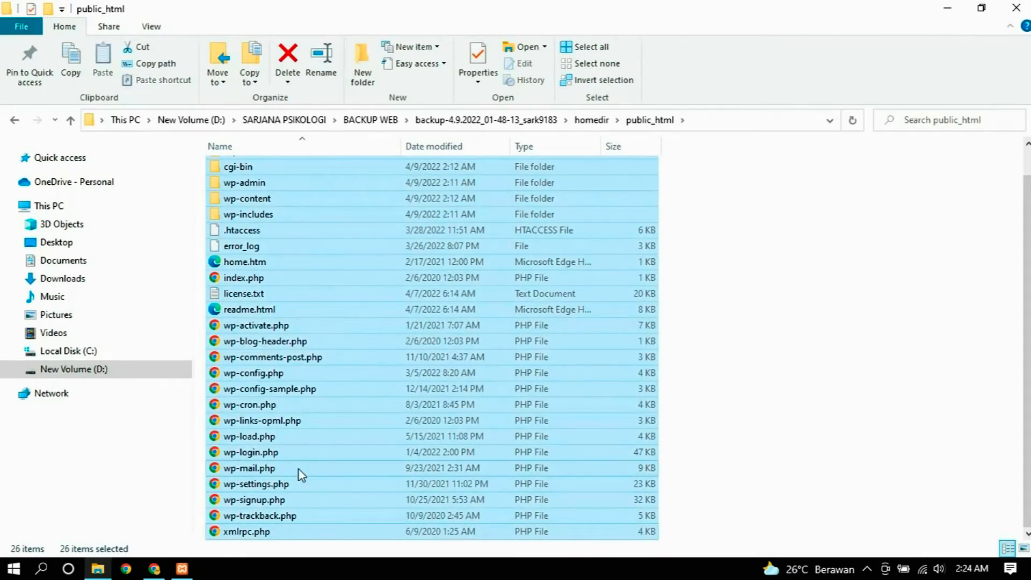
# Step: Create a new folder named sarjanapsikologi in the htdocs folder of xampp on Local Disk (C:)
pyautogui.click(63, 352)
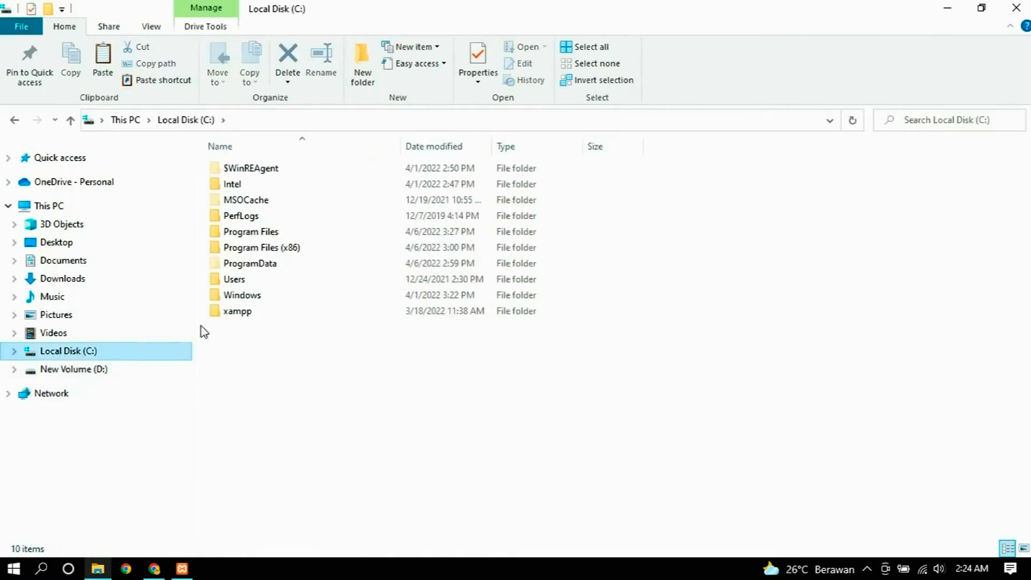
pyautogui.doubleClick(233, 314)
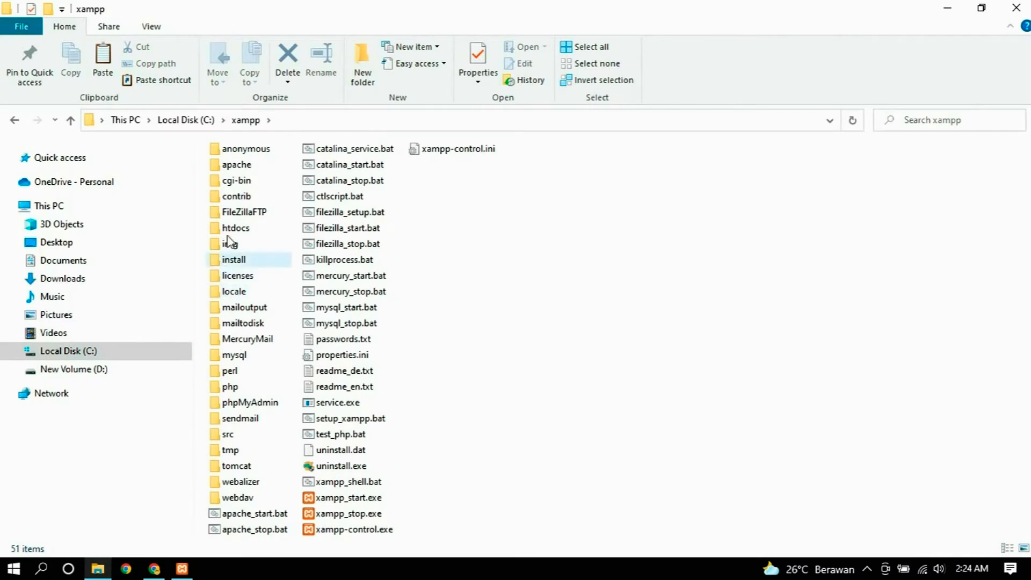
pyautogui.doubleClick(271, 229)
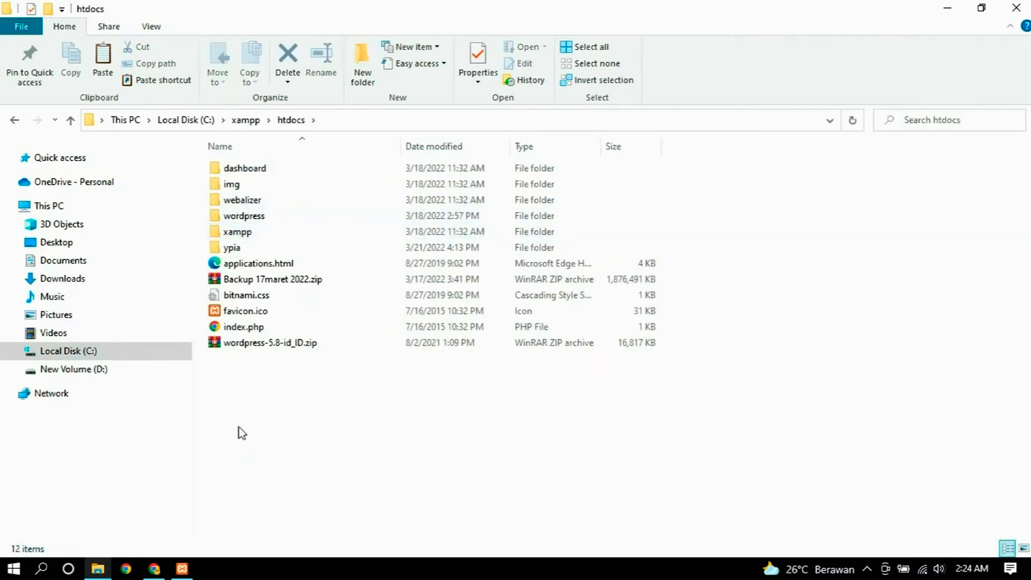
pyautogui.rightClick(238, 393)
pyautogui.moveTo(314, 362)
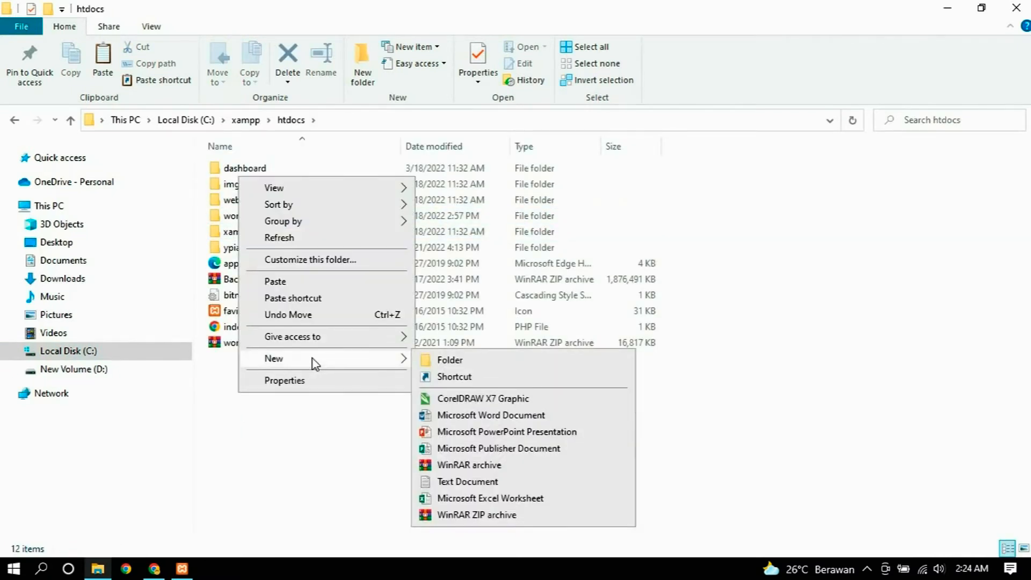
pyautogui.click(472, 361)
pyautogui.write('sarjan')
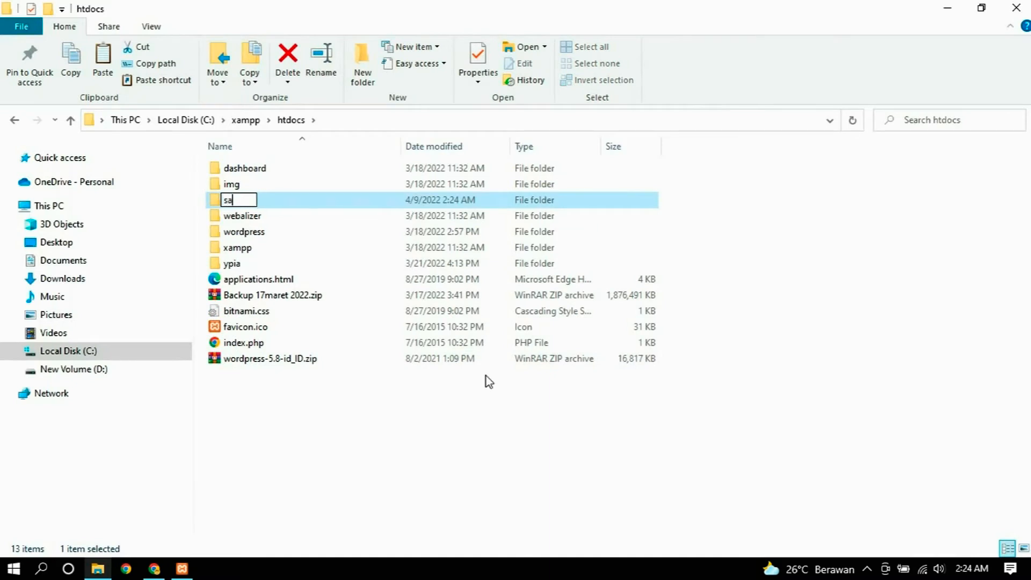
pyautogui.write('ikologi')
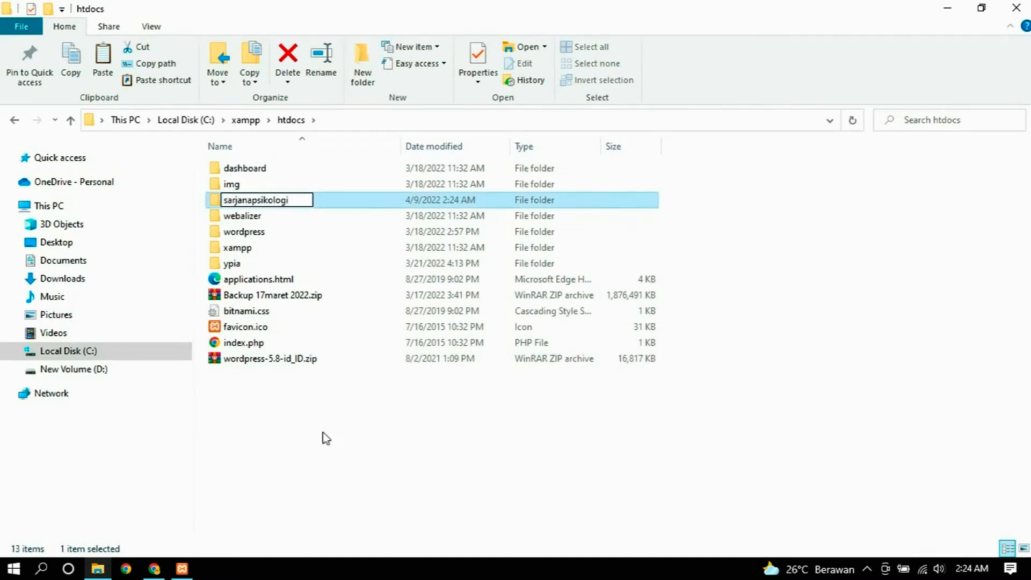
pyautogui.press('Return')
# Step: Paste the copied site files into the sarjanapsikologi folder, check its contents, and return to htdocs
pyautogui.doubleClick(272, 203)
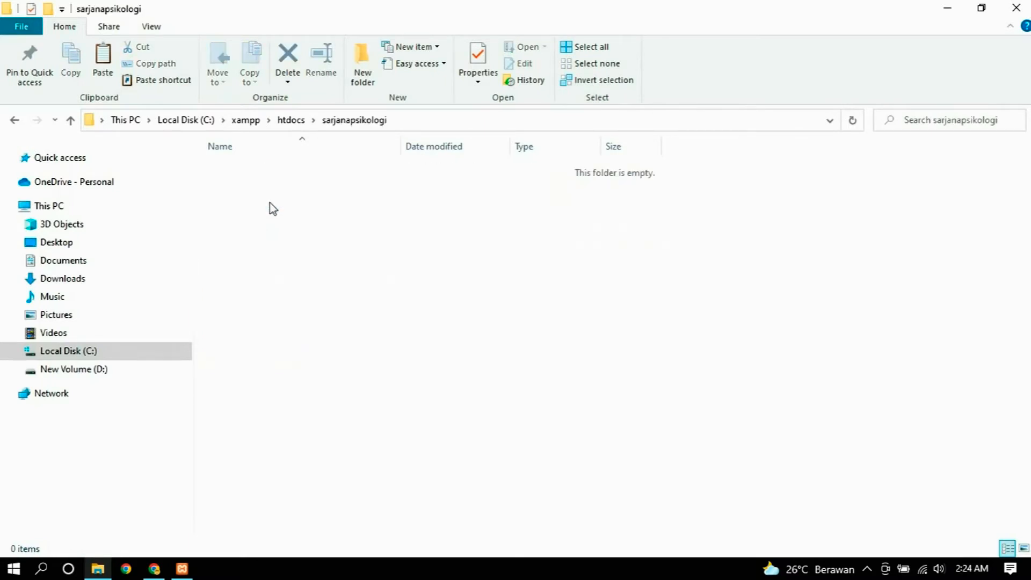
pyautogui.rightClick(270, 207)
pyautogui.click(319, 309)
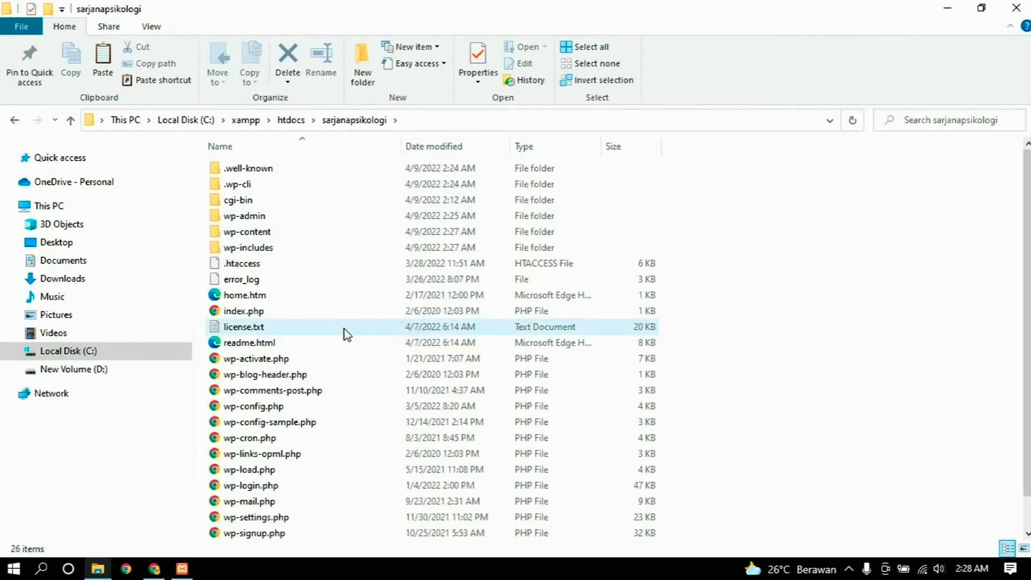
pyautogui.scroll(-1, 344, 331)
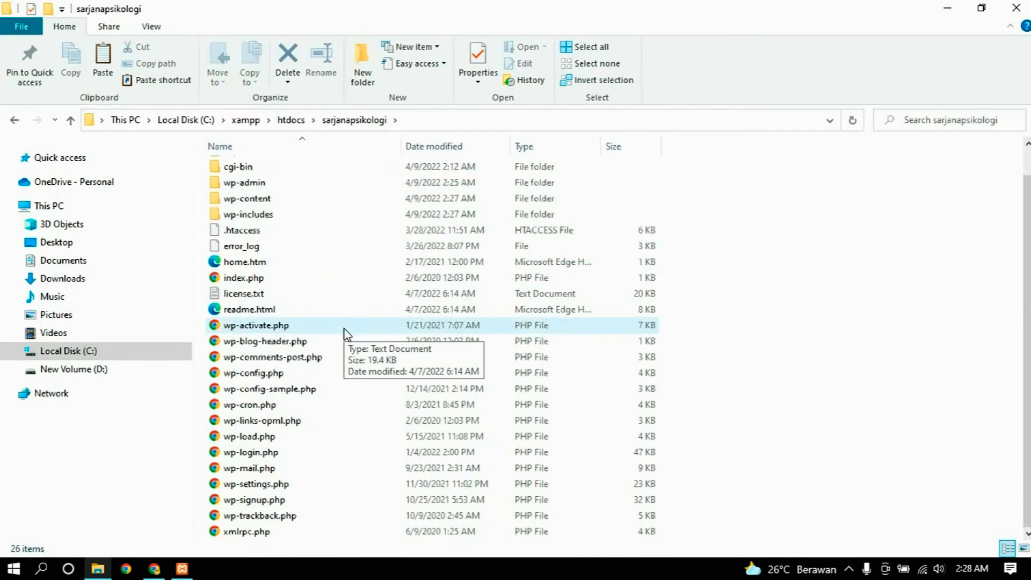
pyautogui.scroll(1, 344, 329)
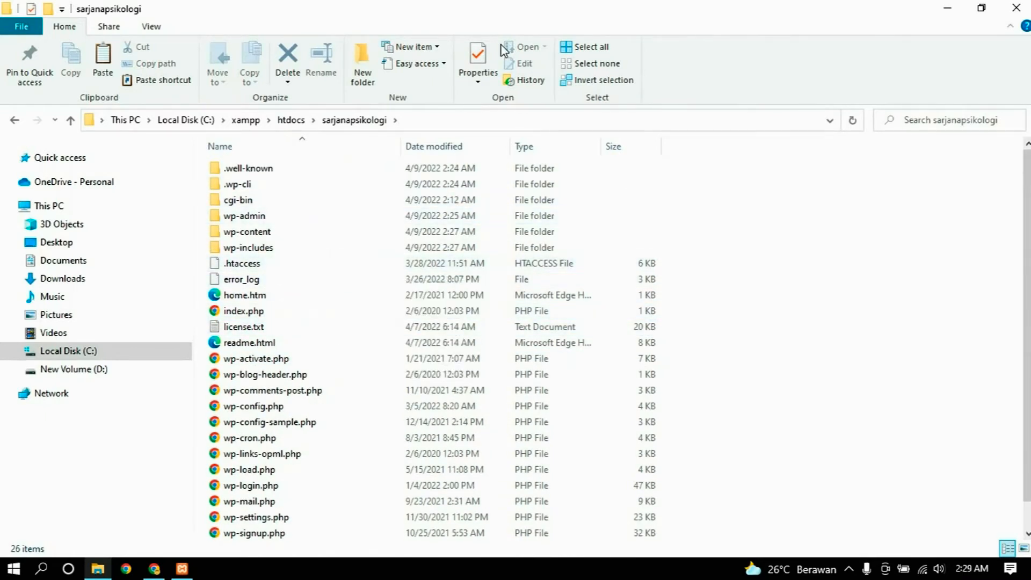
pyautogui.click(289, 122)
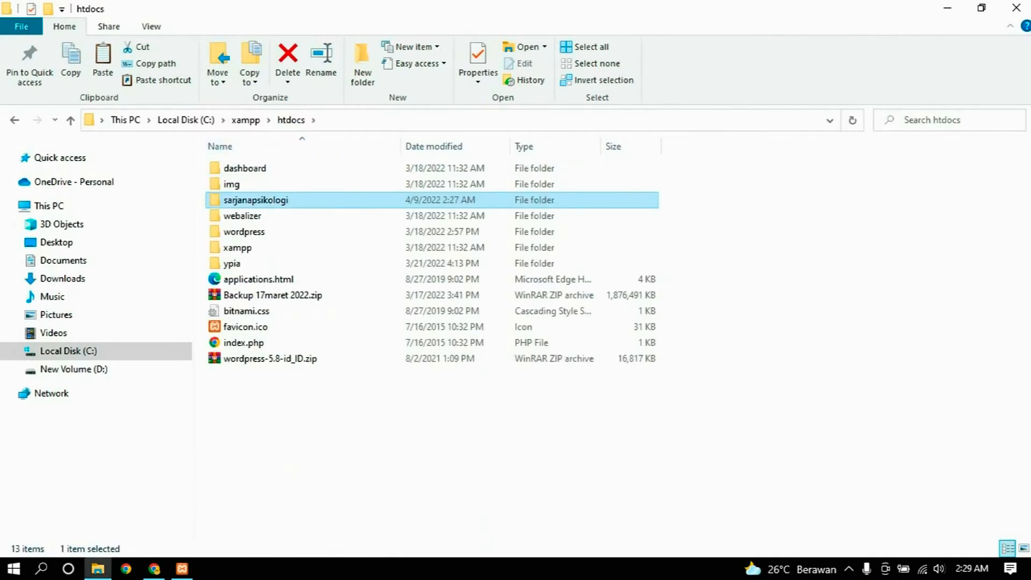
# Step: Switch to Chrome and load localhost/sarjanapsikologi in a new browser tab
pyautogui.click(154, 569)
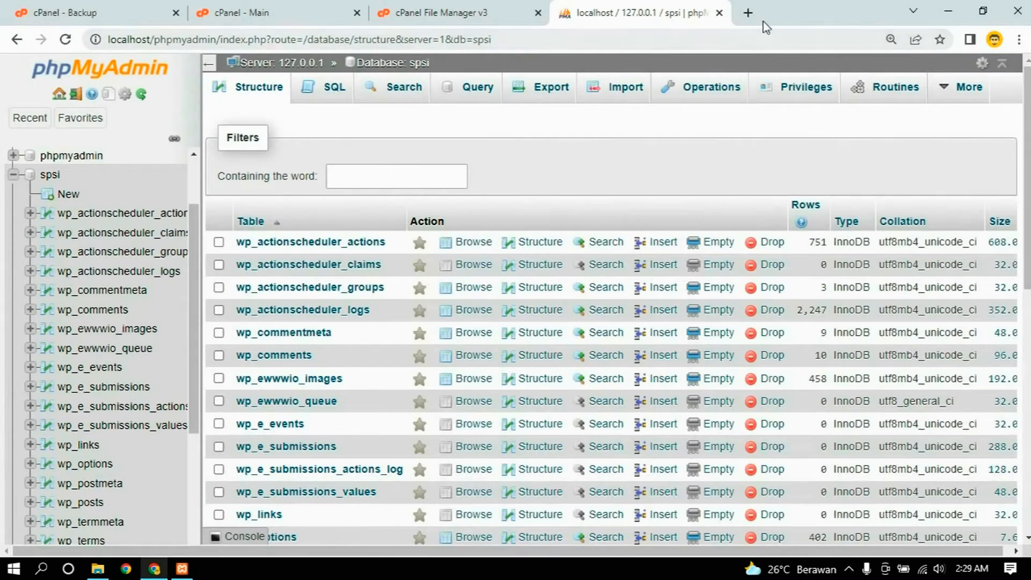
pyautogui.click(748, 13)
pyautogui.write('loca')
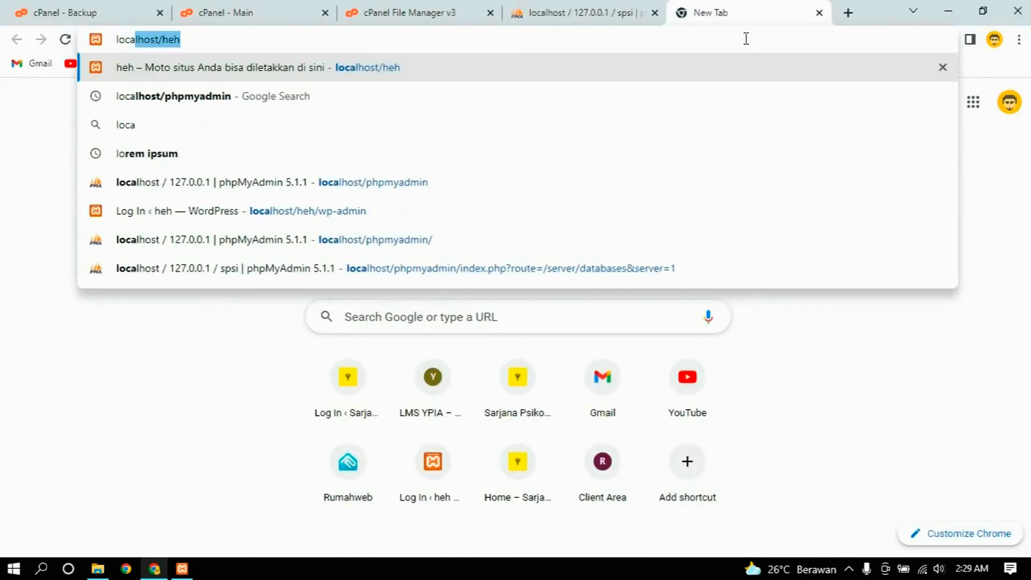
pyautogui.write('lhost/')
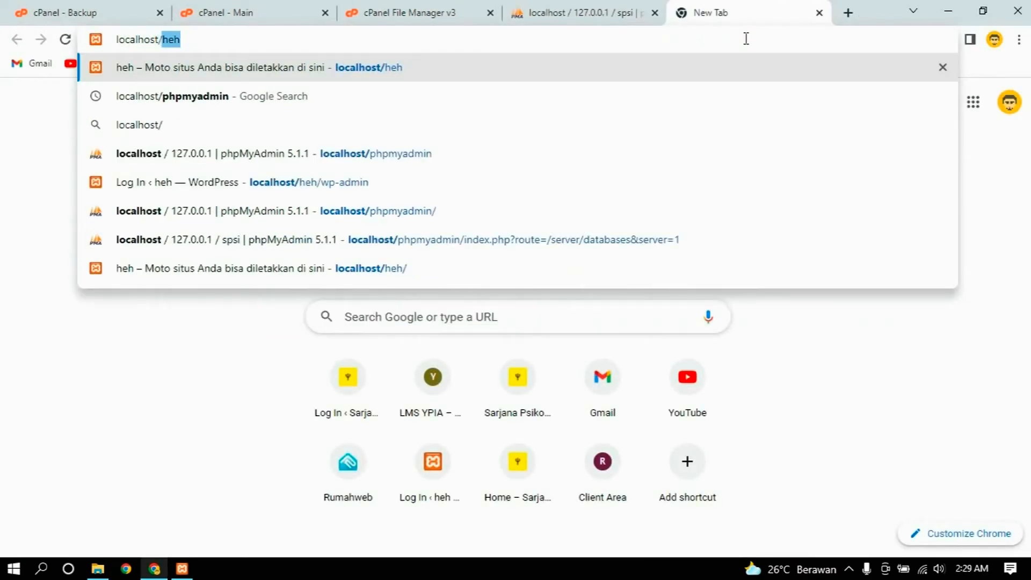
pyautogui.write('s')
pyautogui.write('ar')
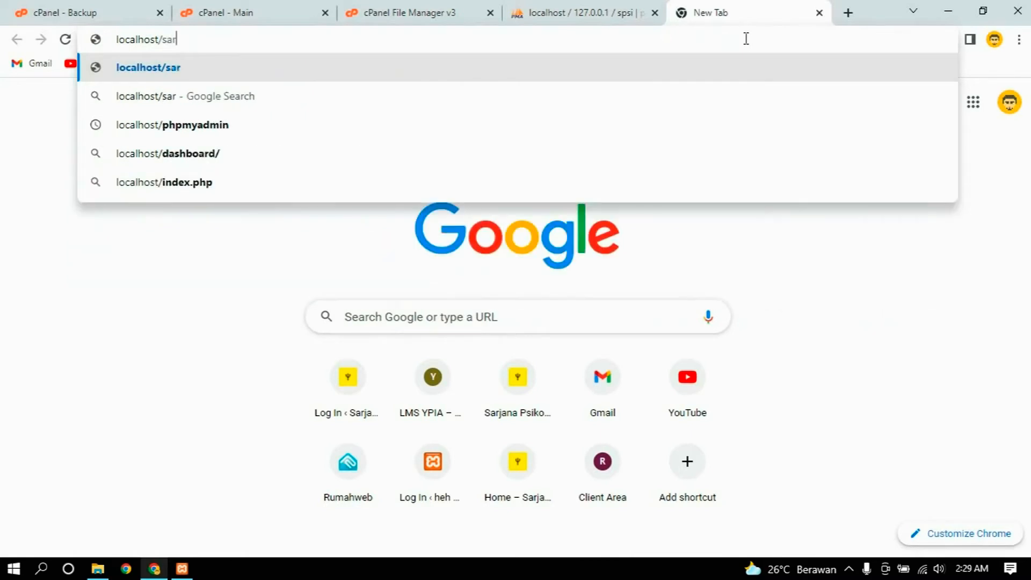
pyautogui.write('janapsikologo')
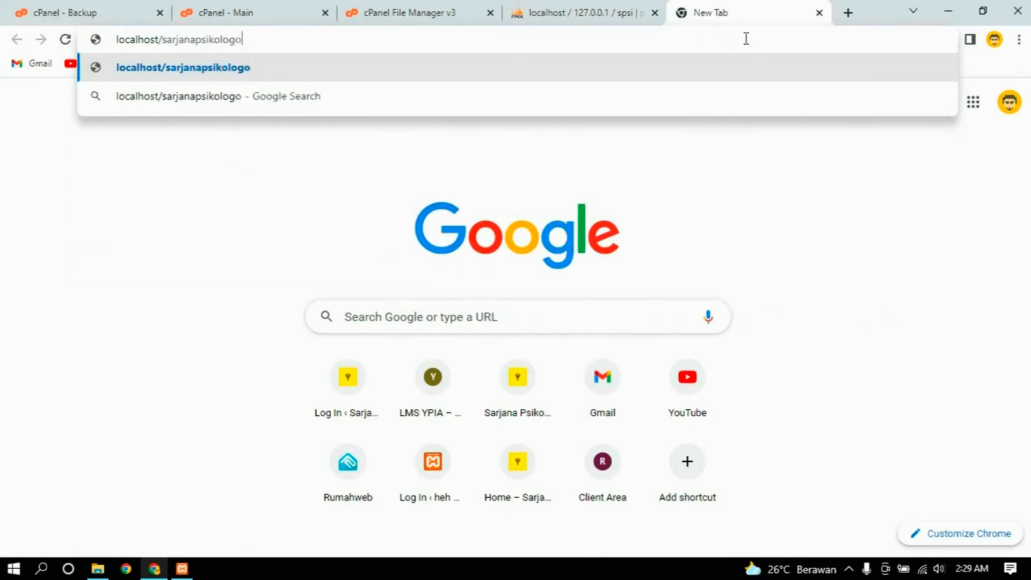
pyautogui.press('Return')
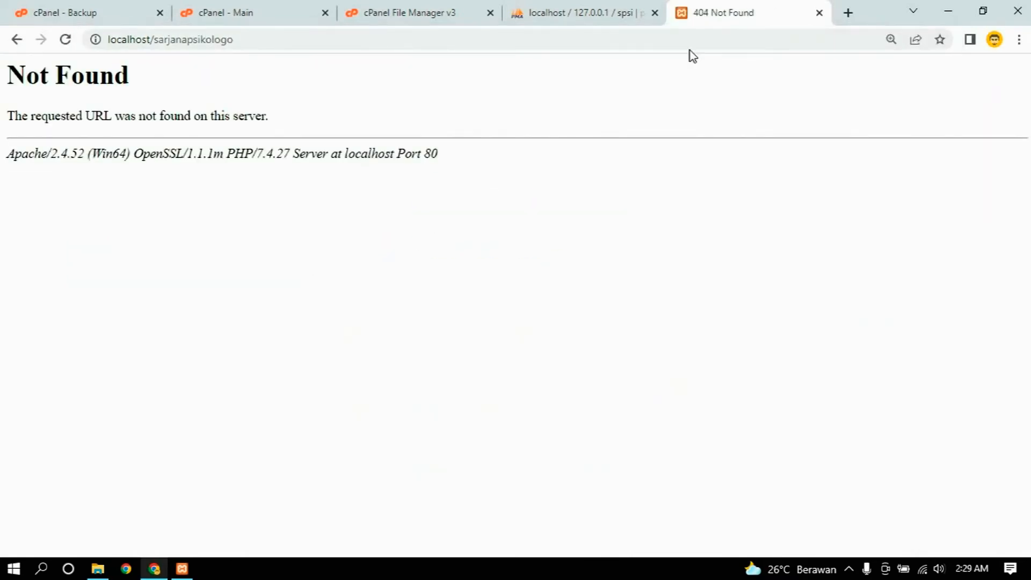
pyautogui.click(396, 33)
pyautogui.click(411, 36)
pyautogui.press('BackSpace')
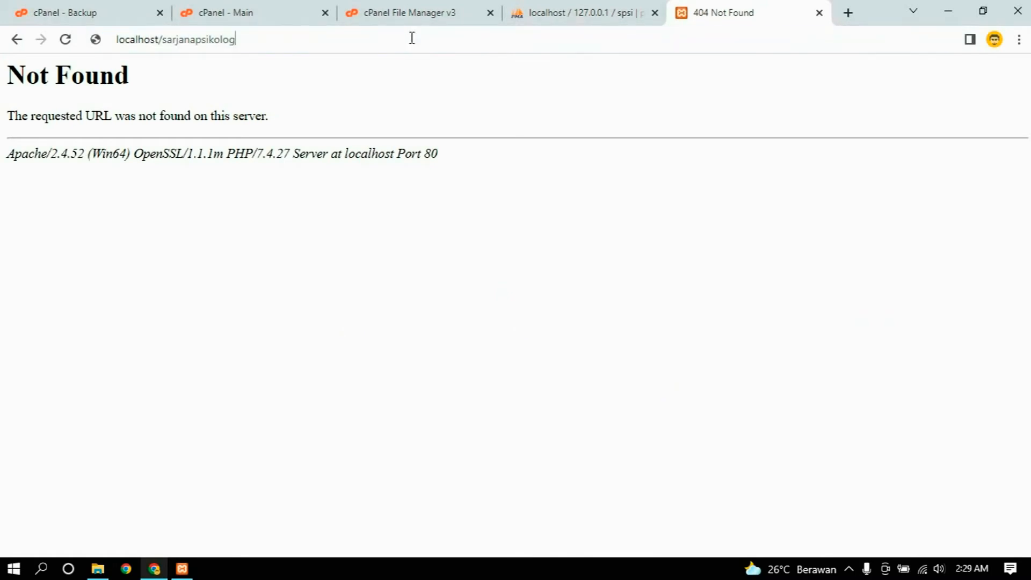
pyautogui.write('i')
pyautogui.press('Return')
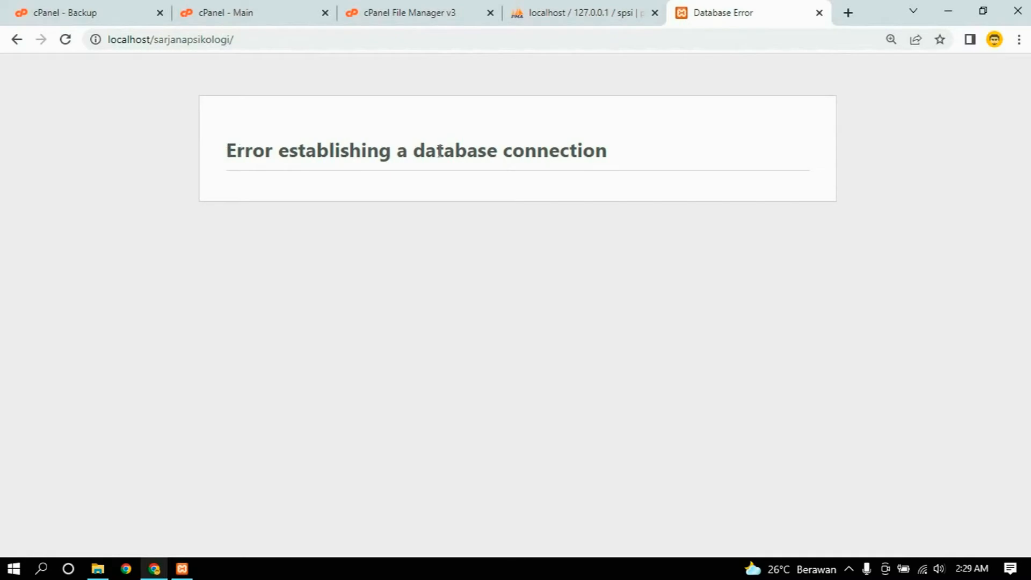
pyautogui.moveTo(227, 151); pyautogui.dragTo(652, 161)
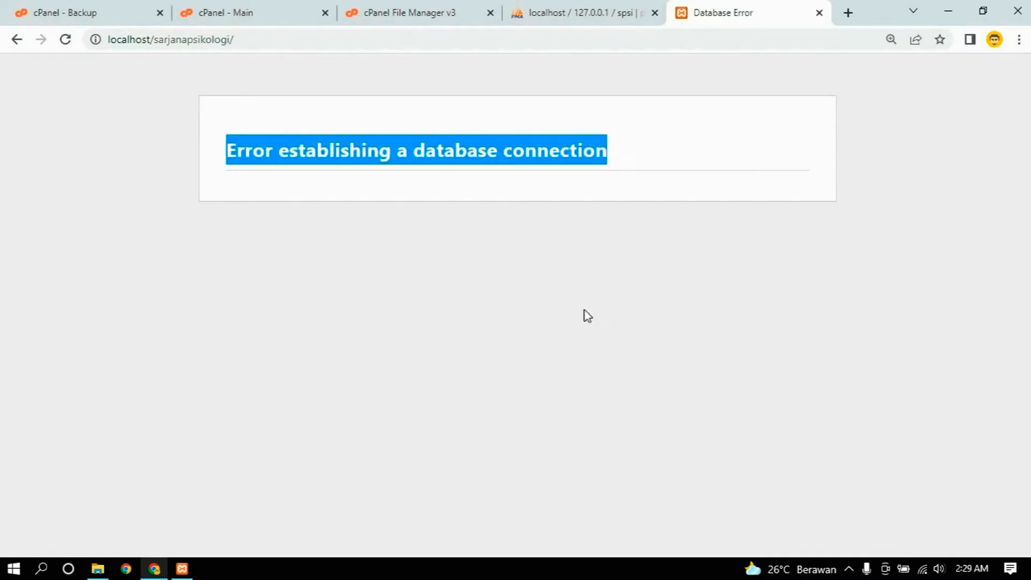
pyautogui.click(200, 172)
pyautogui.moveTo(227, 151); pyautogui.dragTo(607, 171)
# Step: Switch to File Explorer and open the sarjanapsikologi folder inside htdocs of xampp
pyautogui.click(98, 569)
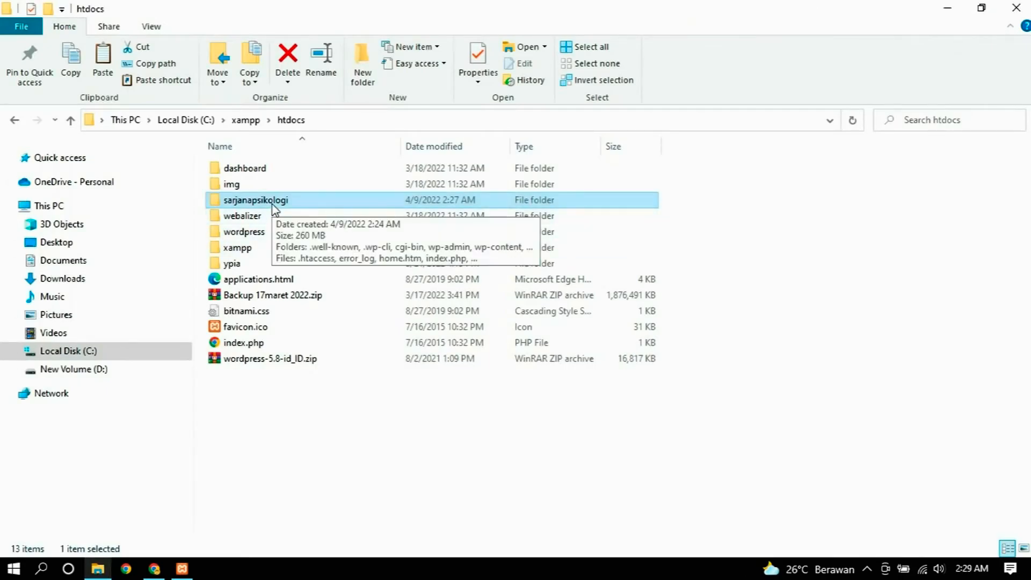
pyautogui.click(251, 122)
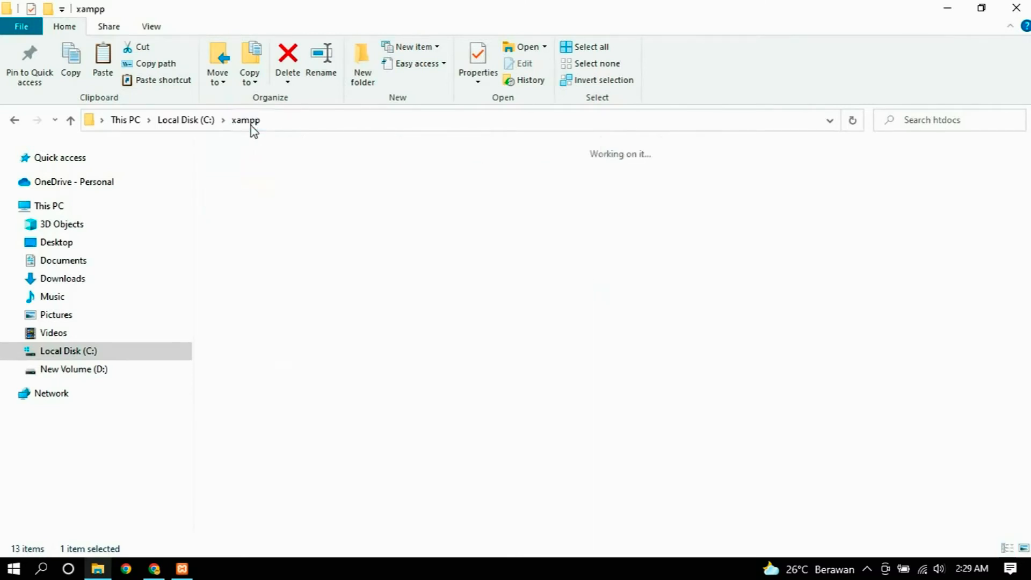
pyautogui.doubleClick(241, 228)
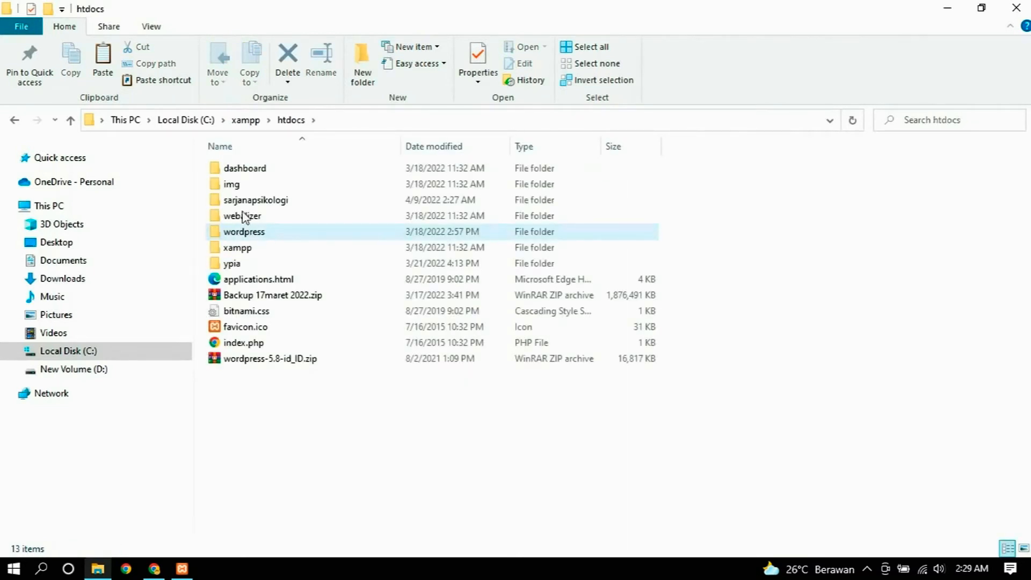
pyautogui.doubleClick(279, 201)
# Step: Open wp-config.php in Notepad++ and close both wp-config.php files that are open there
pyautogui.scroll(-1, 279, 203)
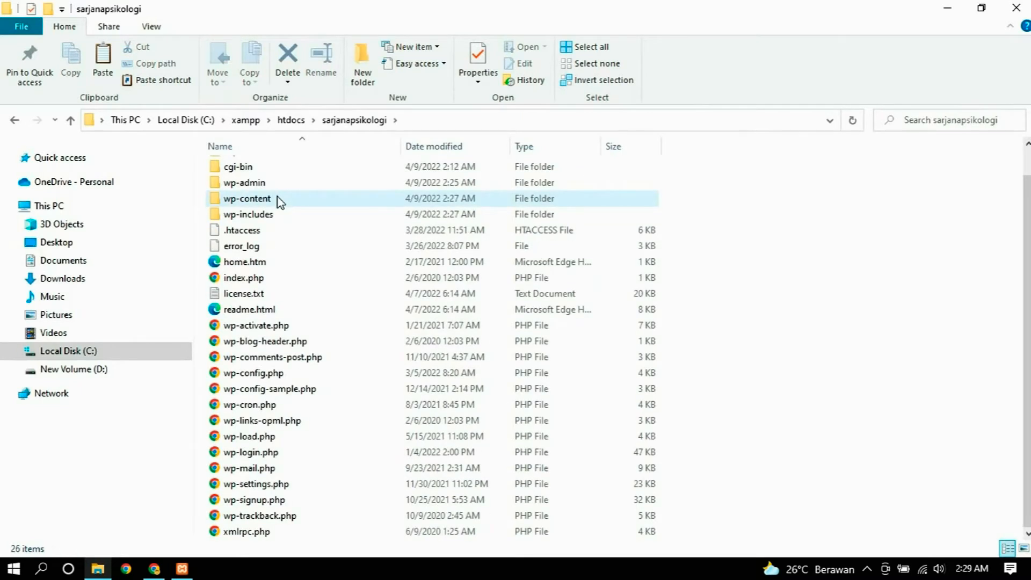
pyautogui.click(264, 374)
pyautogui.rightClick(264, 374)
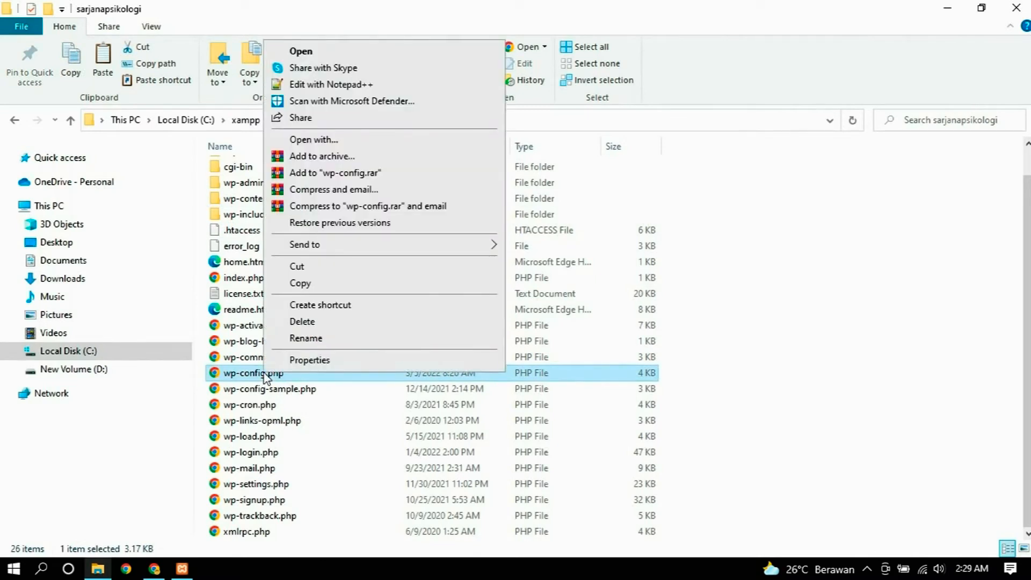
pyautogui.click(315, 86)
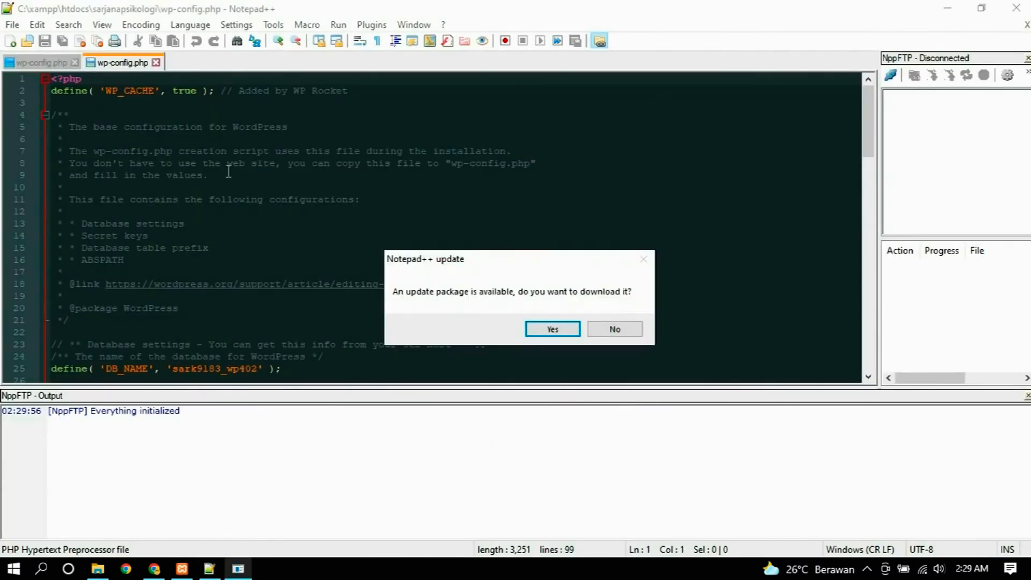
pyautogui.click(75, 62)
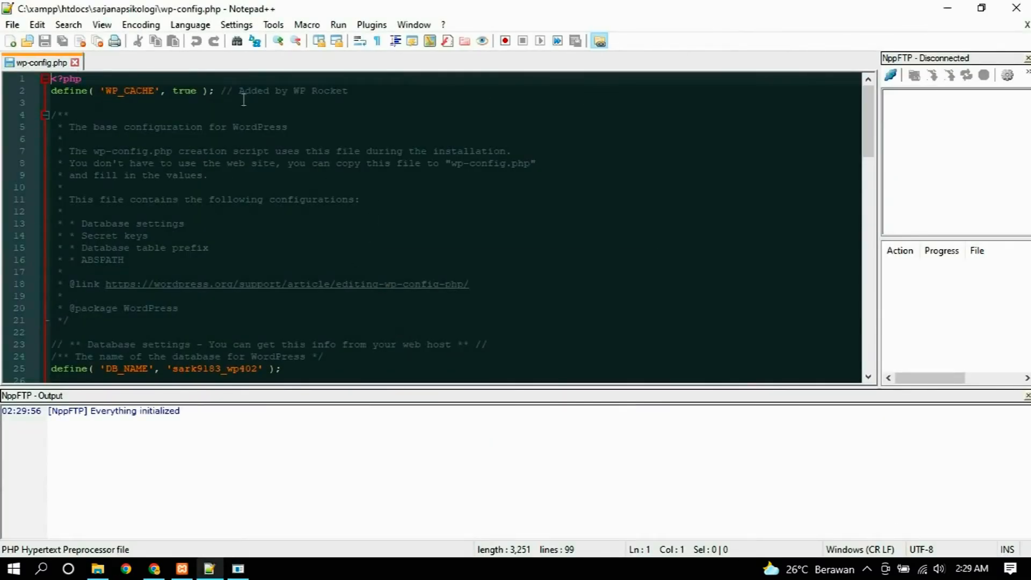
pyautogui.click(74, 62)
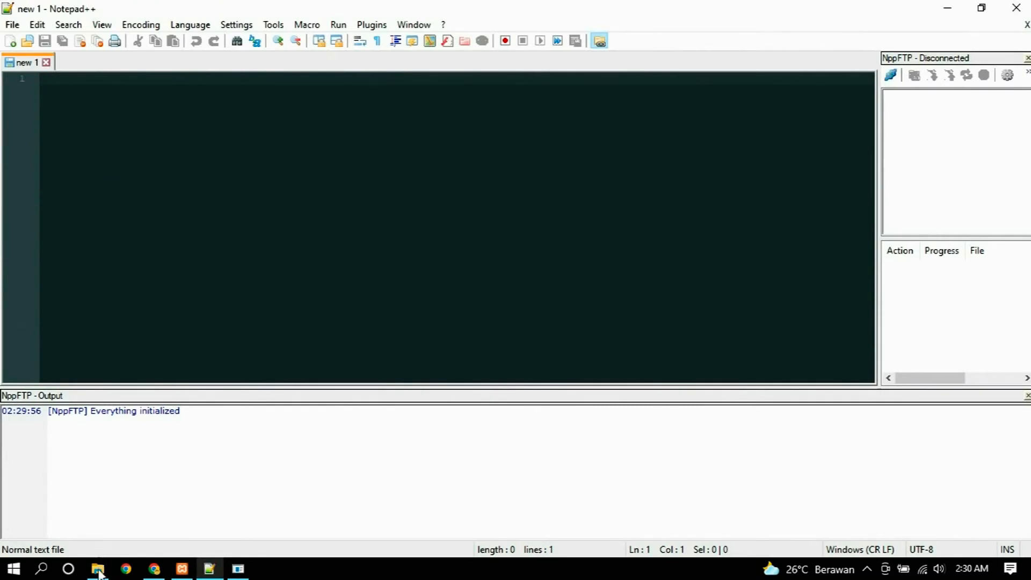
# Step: Reopen wp-config.php from the sarjanapsikologi folder in Notepad++ and go to its database settings
pyautogui.click(97, 568)
pyautogui.rightClick(276, 365)
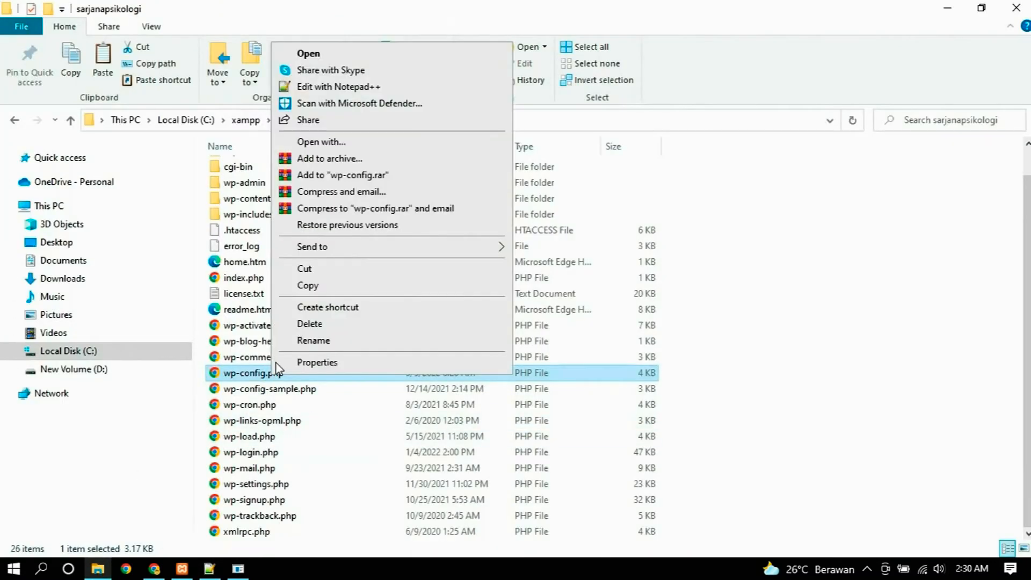
pyautogui.click(354, 87)
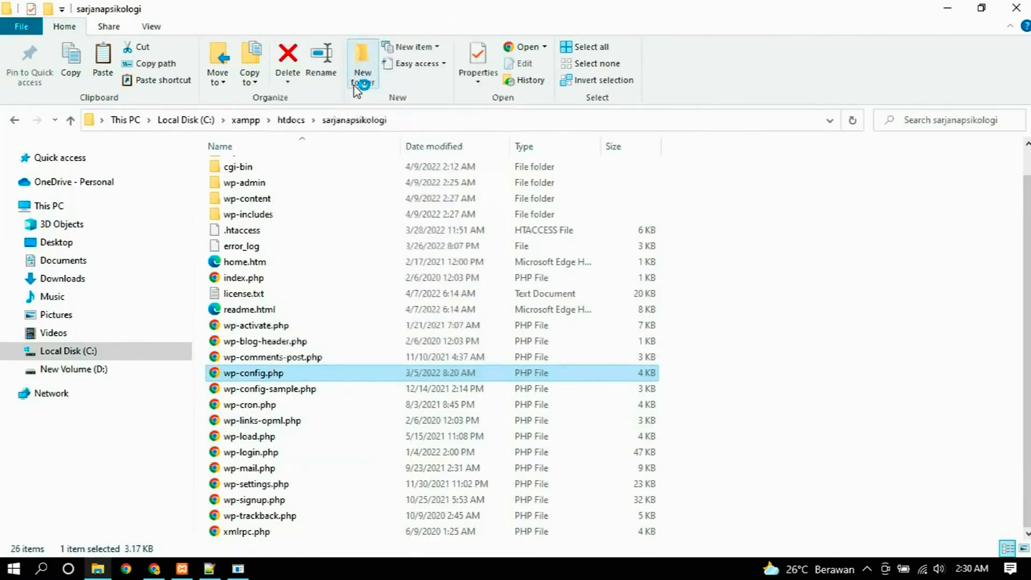
pyautogui.scroll(-5, 338, 269)
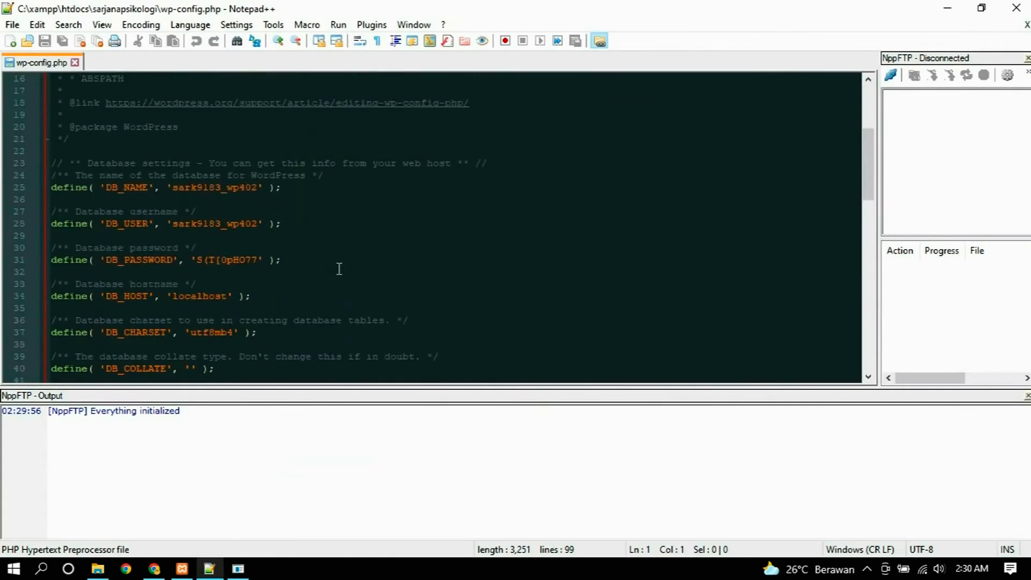
pyautogui.scroll(-1, 193, 213)
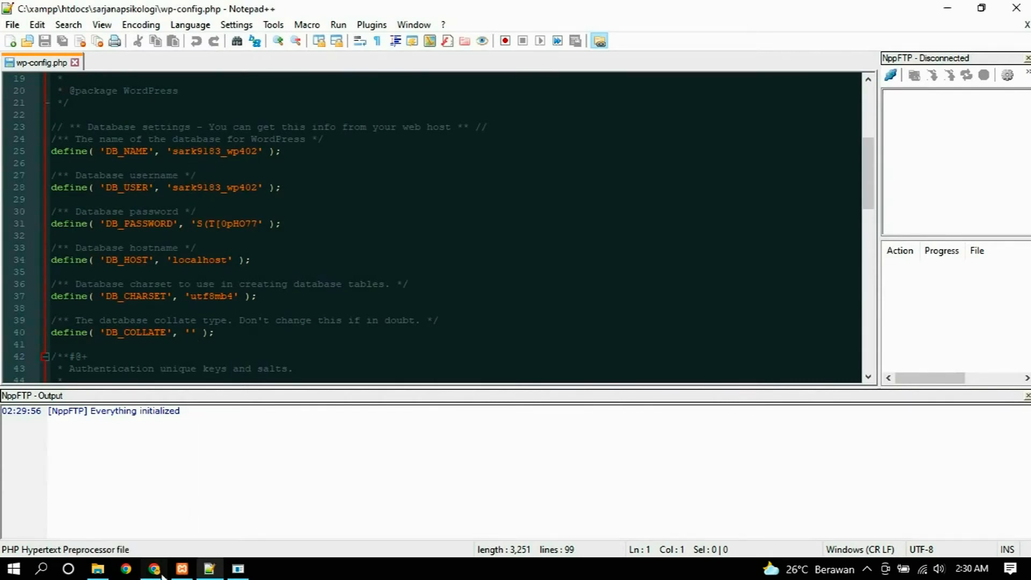
# Step: Check the imported database's name in phpMyAdmin in Chrome, view the local site page, and return to Notepad++
pyautogui.click(154, 568)
pyautogui.click(530, 15)
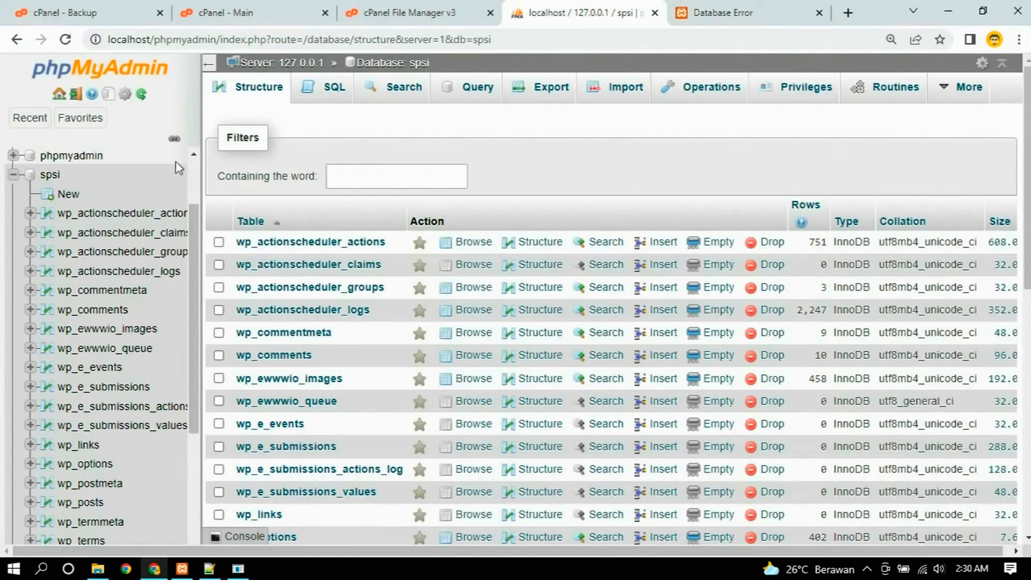
pyautogui.click(693, 15)
pyautogui.click(209, 568)
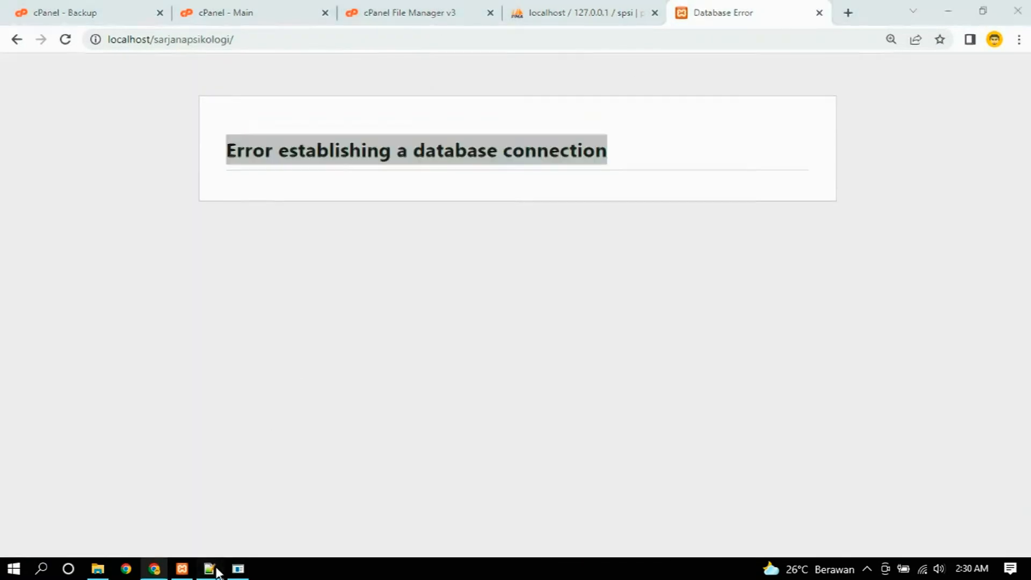
# Step: Set DB_NAME to spsi and DB_USER to root in wp-config.php
pyautogui.moveTo(258, 152); pyautogui.dragTo(178, 154)
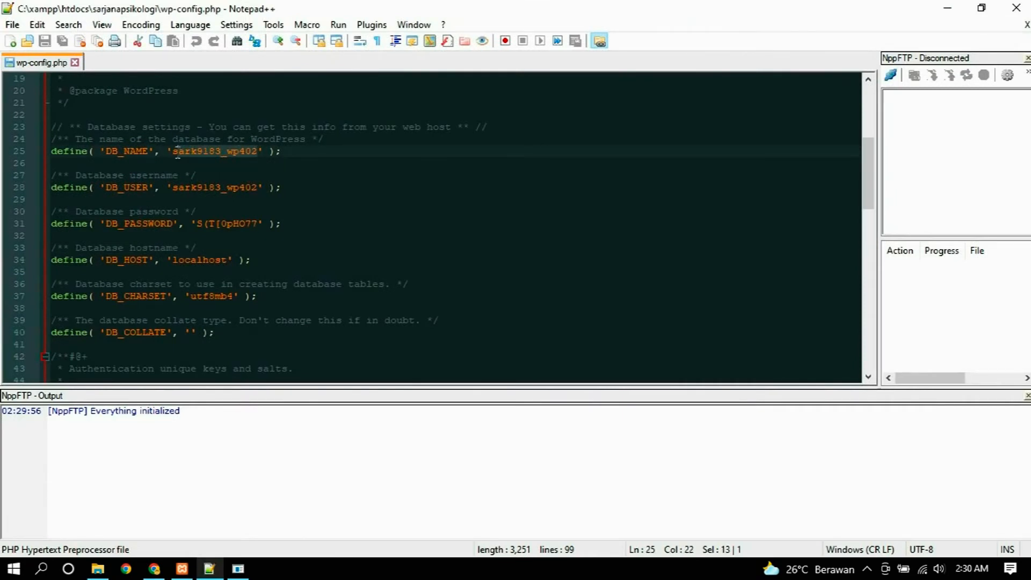
pyautogui.write('psi')
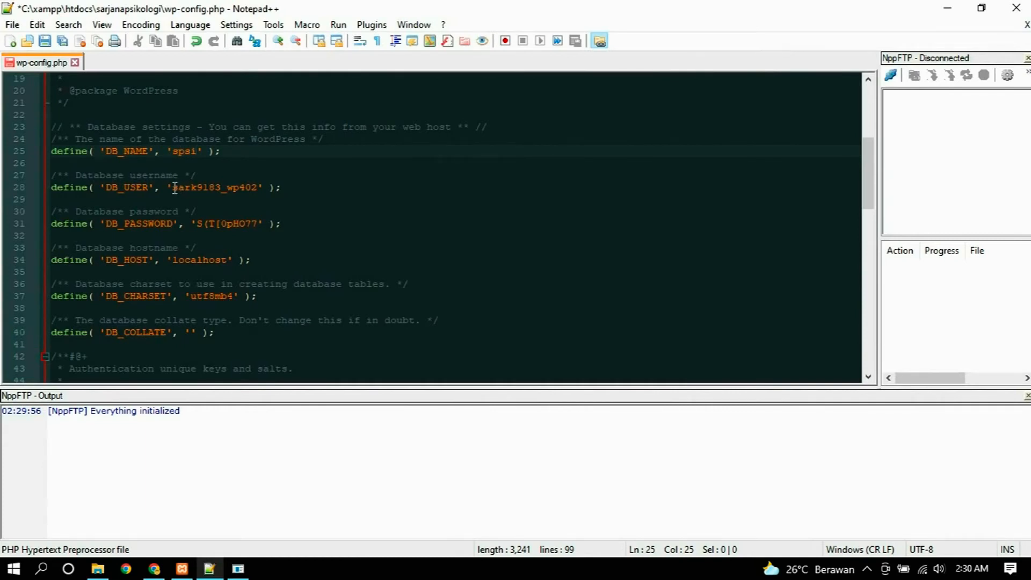
pyautogui.moveTo(172, 187); pyautogui.dragTo(258, 191)
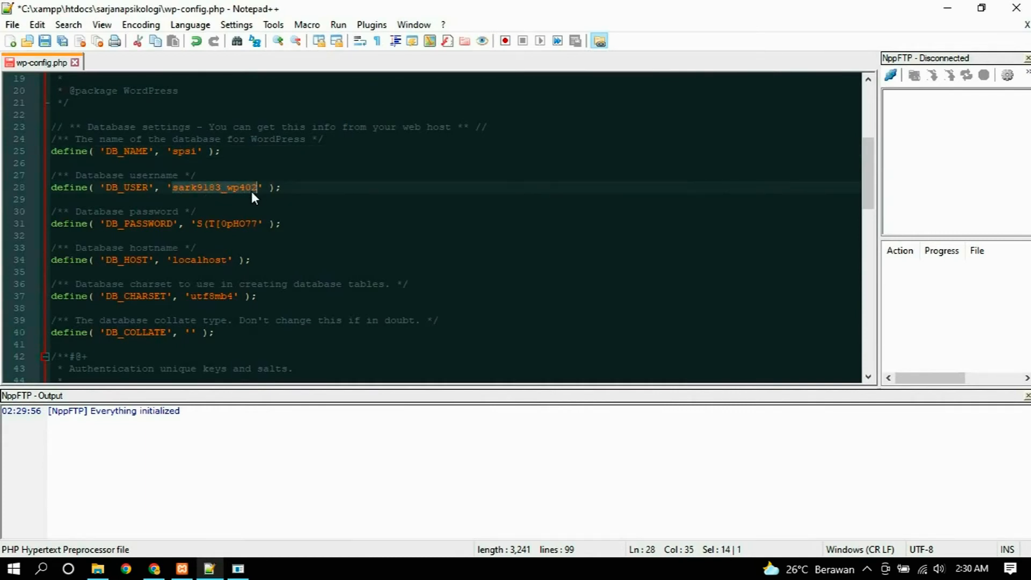
pyautogui.write('root')
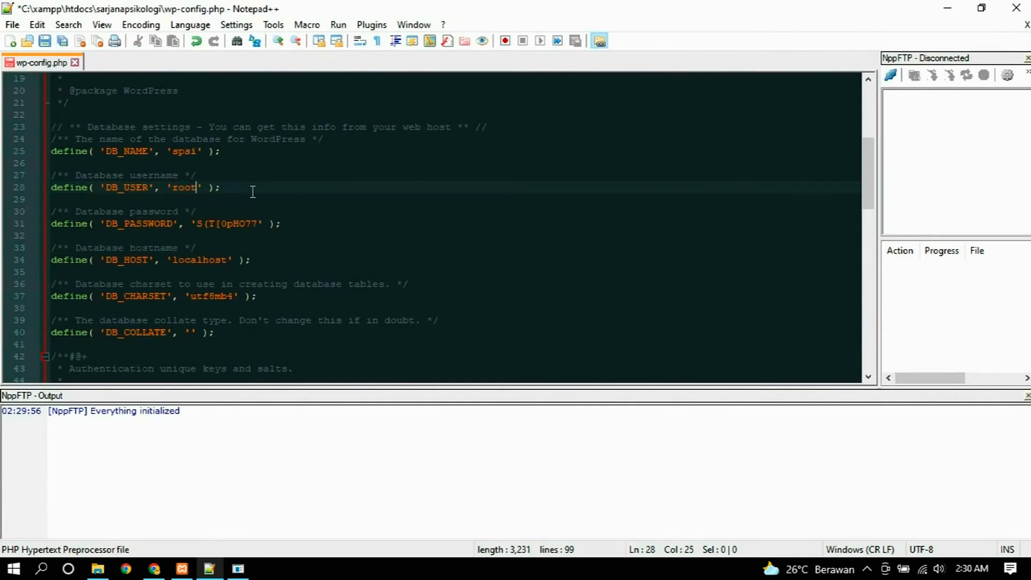
# Step: Clear the DB_PASSWORD value so it is an empty string, and save wp-config.php
pyautogui.moveTo(261, 228); pyautogui.dragTo(198, 224)
pyautogui.press('BackSpace')
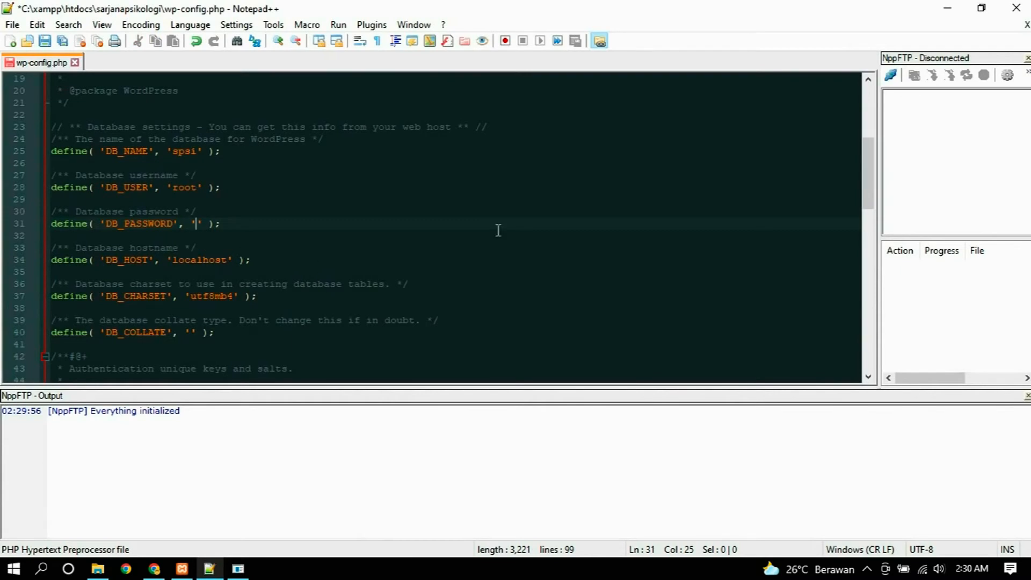
pyautogui.hotkey('ctrl', 's')
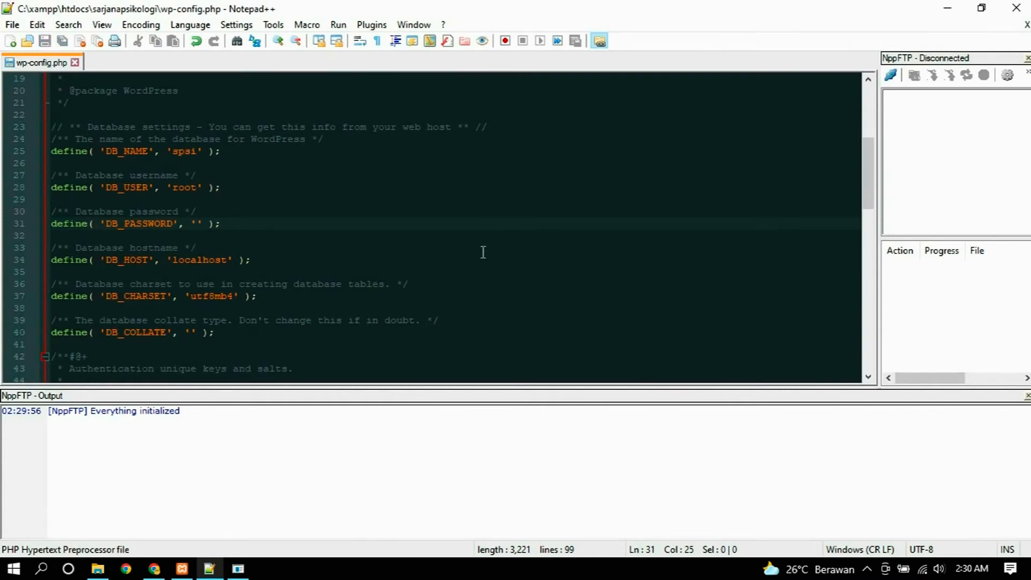
# Step: Switch to Chrome and reload localhost/sarjanapsikologi with the saved database settings
pyautogui.click(156, 574)
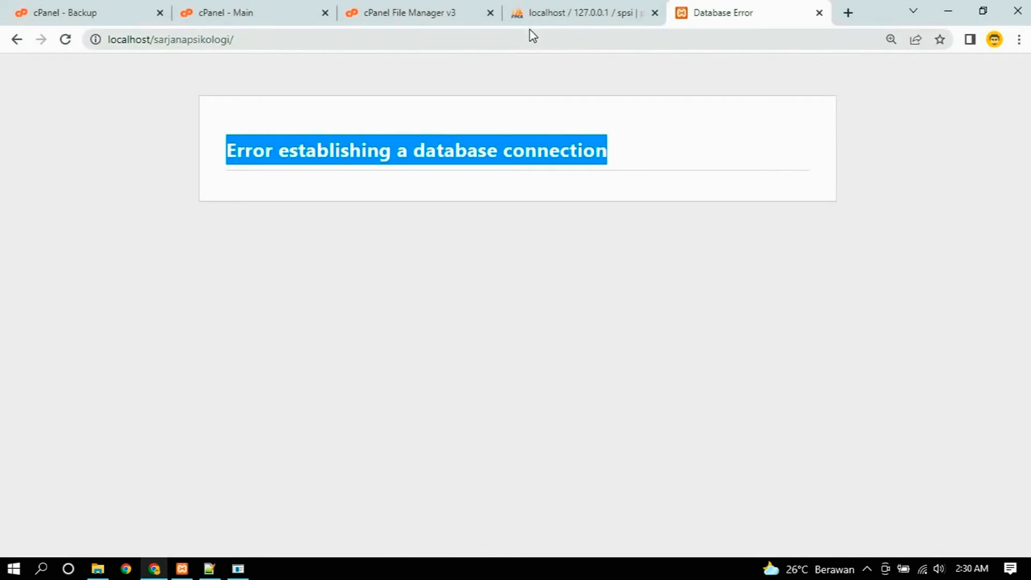
pyautogui.press('F5')
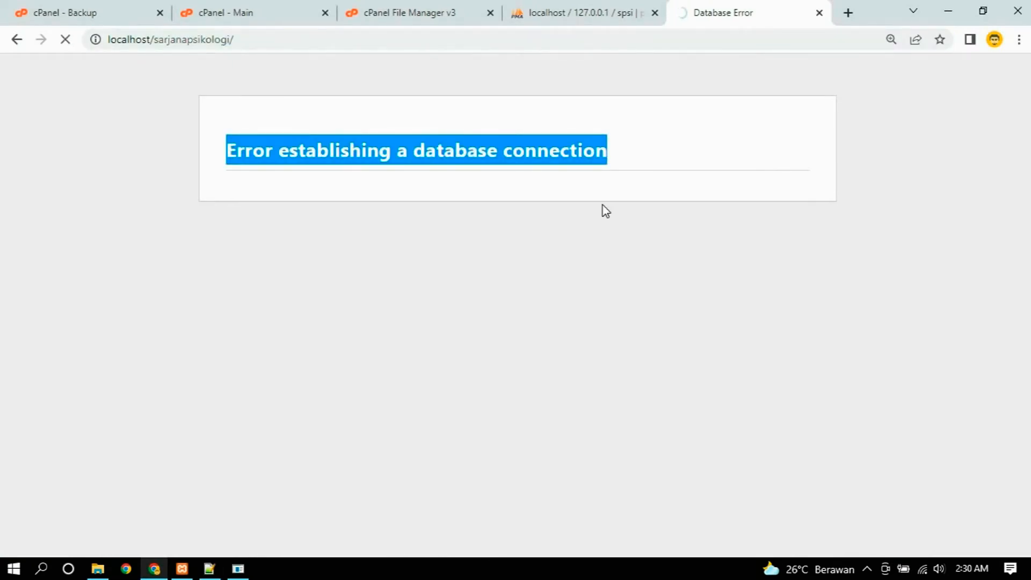
pyautogui.hotkey('alt', 'Tab')
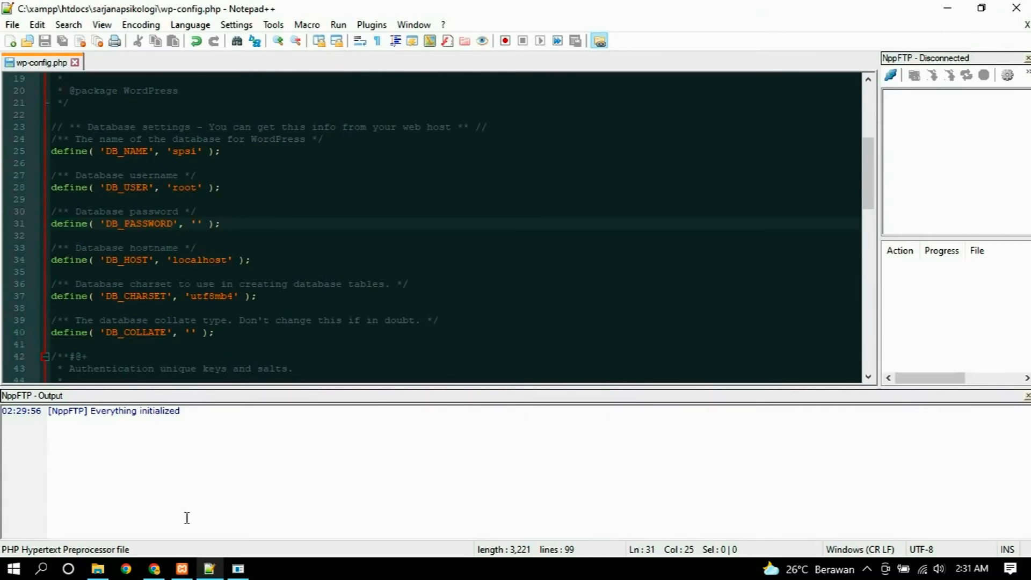
pyautogui.click(164, 576)
pyautogui.press('F5')
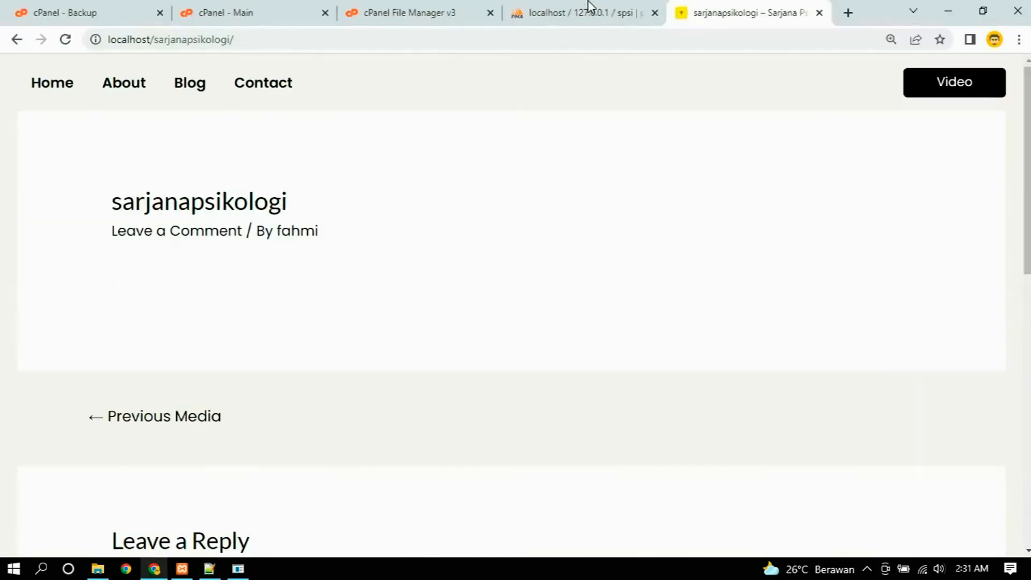
# Step: Look through the local sarjanapsikologi page, follow its About link, and return to the local page
pyautogui.scroll(-4, 550, 230)
pyautogui.scroll(4, 550, 230)
pyautogui.scroll(-1, 550, 229)
pyautogui.scroll(-8, 549, 226)
pyautogui.scroll(9, 549, 226)
pyautogui.click(127, 86)
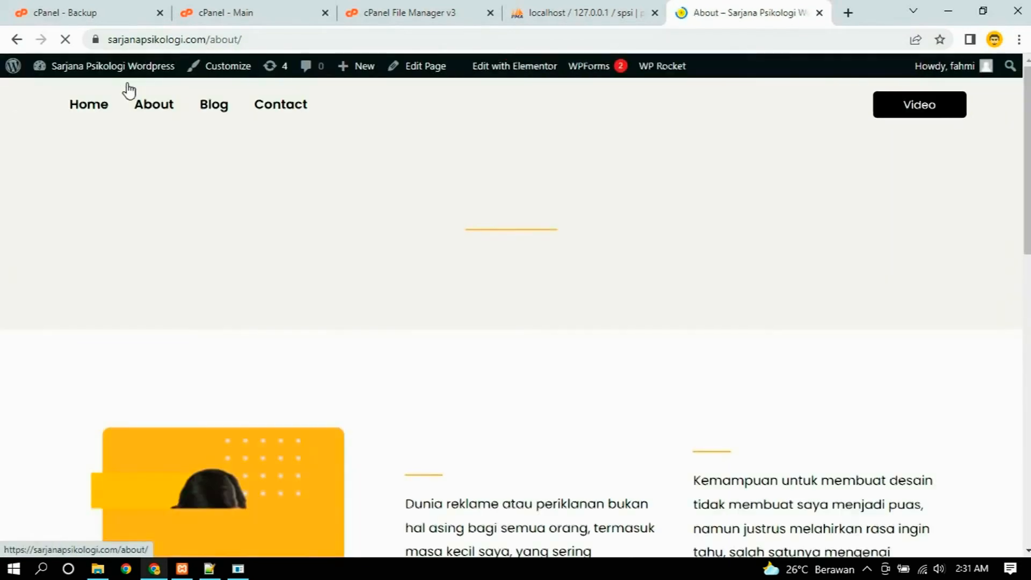
pyautogui.click(18, 41)
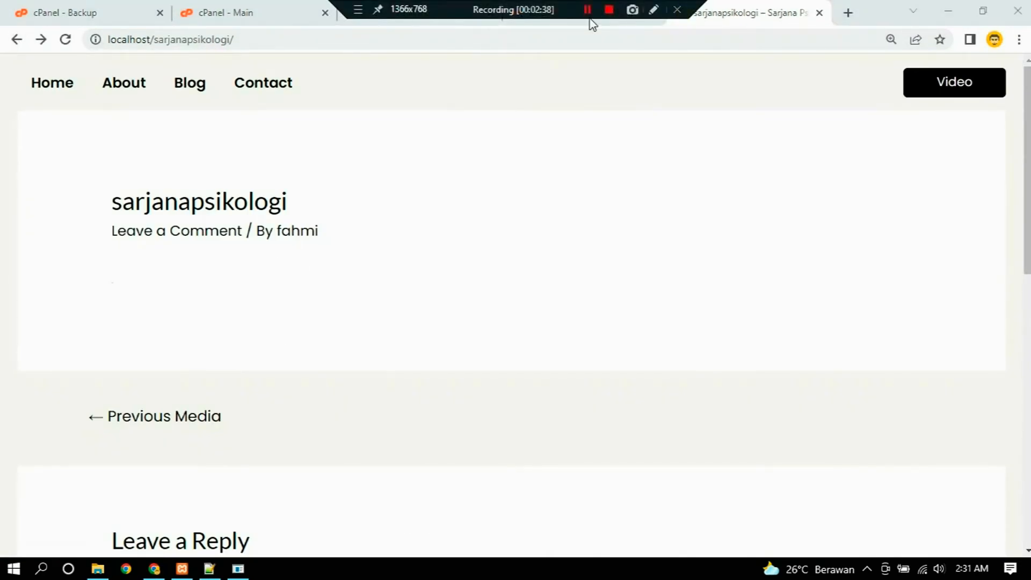
# Step: Return to phpMyAdmin and browse the wp_options table of the spsi database for its stored site addresses
pyautogui.click(573, 19)
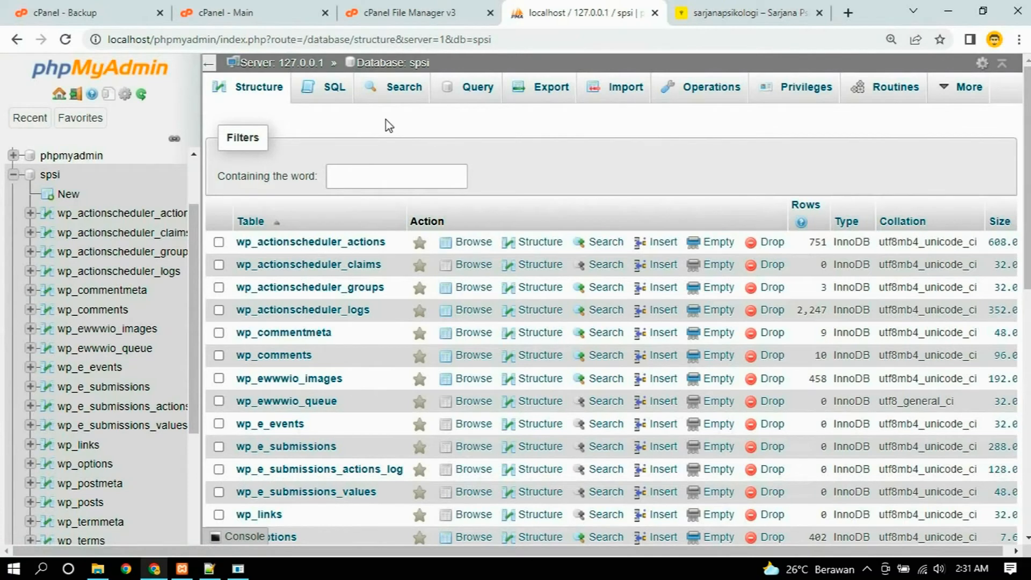
pyautogui.scroll(-3, 386, 129)
pyautogui.scroll(-3, 105, 317)
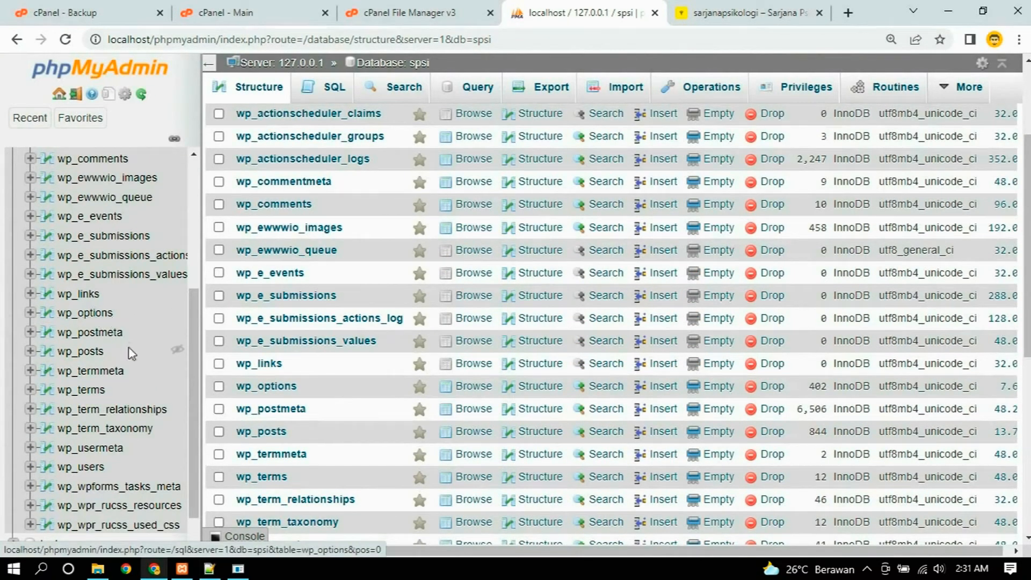
pyautogui.click(97, 314)
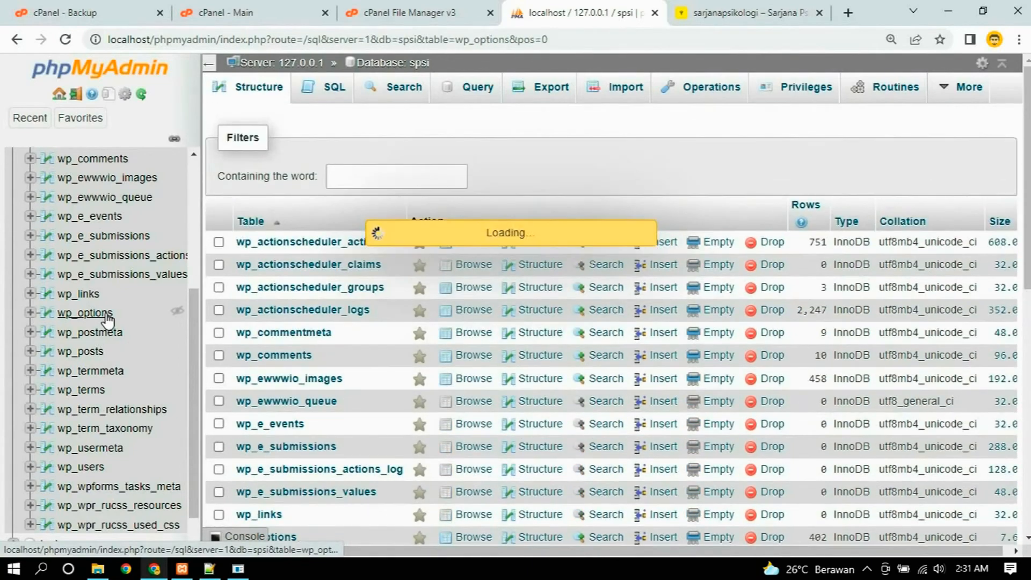
pyautogui.scroll(-3, 617, 159)
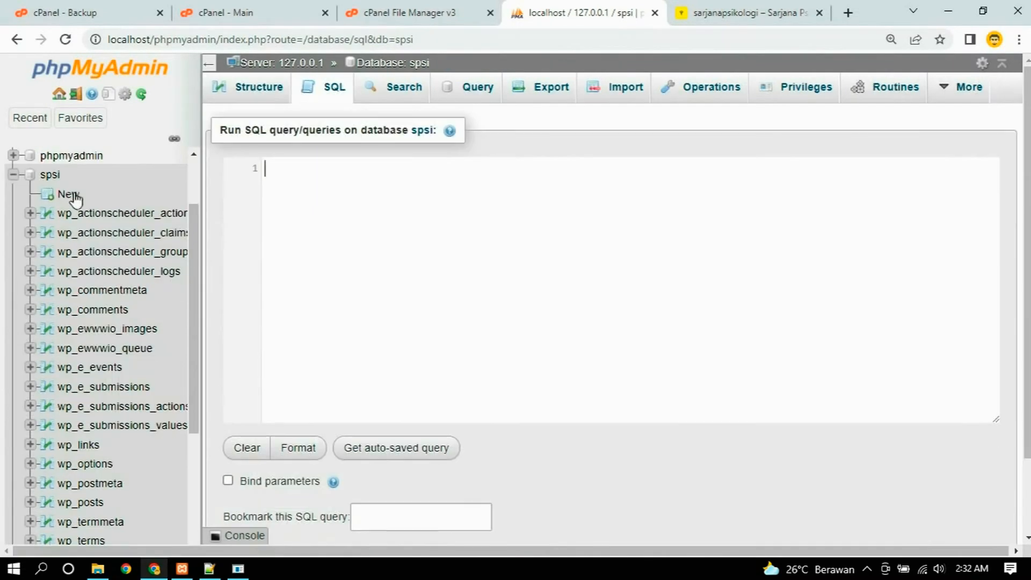
# Step: Enter four UPDATE statements for spsi that replace urllama.com with urlbaru.com in wp_options, wp_posts guid, wp_posts post_content and wp_postmeta
pyautogui.click(52, 176)
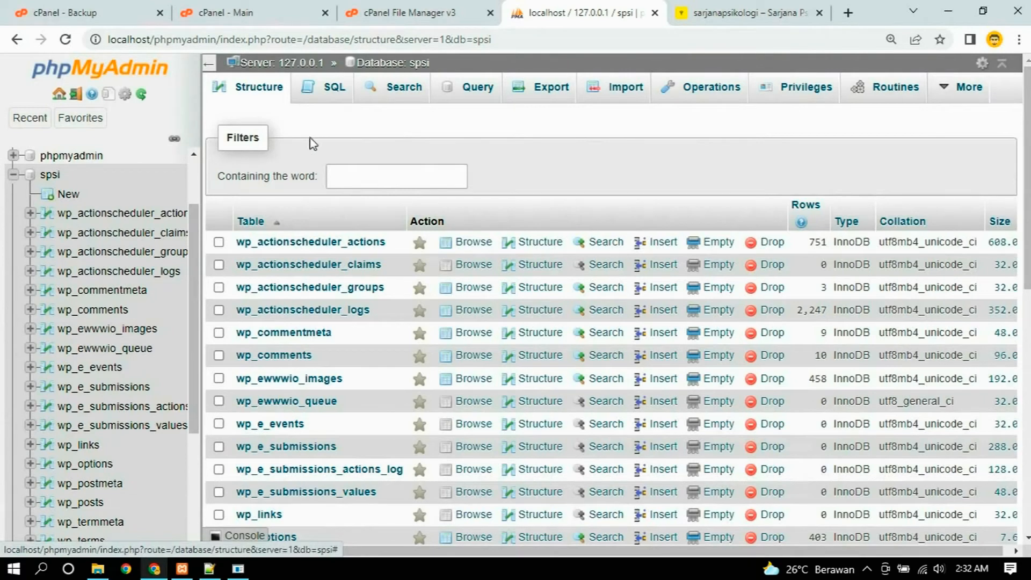
pyautogui.click(324, 101)
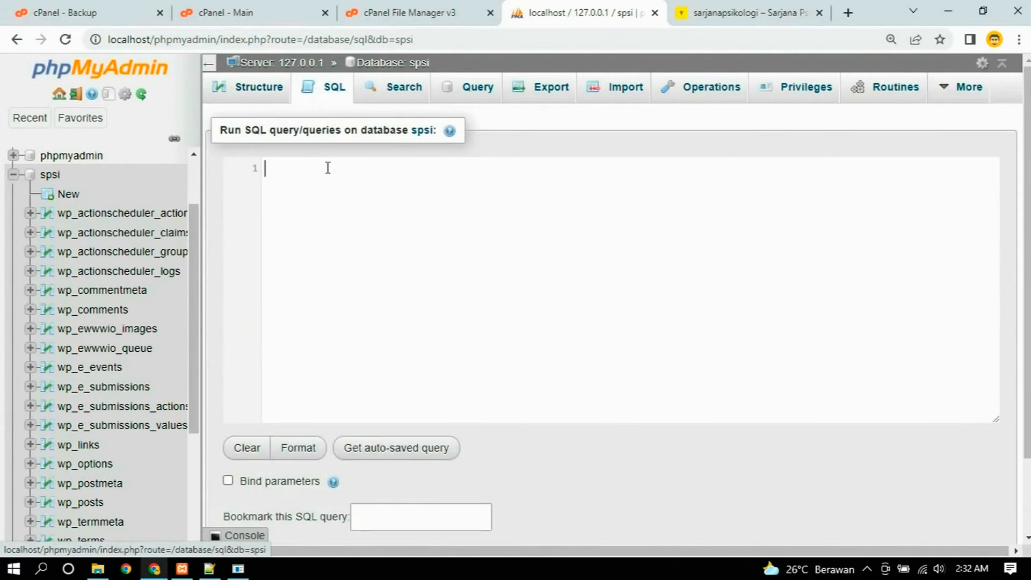
pyautogui.write("UPDATE wp_options SET option_value = replace(option_value, 'urllama.com', 'urlbaru.com') WHERE option_name = 'home' OR option_name = 'siteurl'; UPDATE wp_posts SET guid = replace(guid, 'urllama.com', 'urlbaru.com'); UPDATE wp_posts SET post_content = replace(post_content, 'urllama.com', 'urlbaru.com'); UPDATE wp_postmeta SET meta_value = replace(meta_value, 'urllama.com', 'urlbaru.com');")
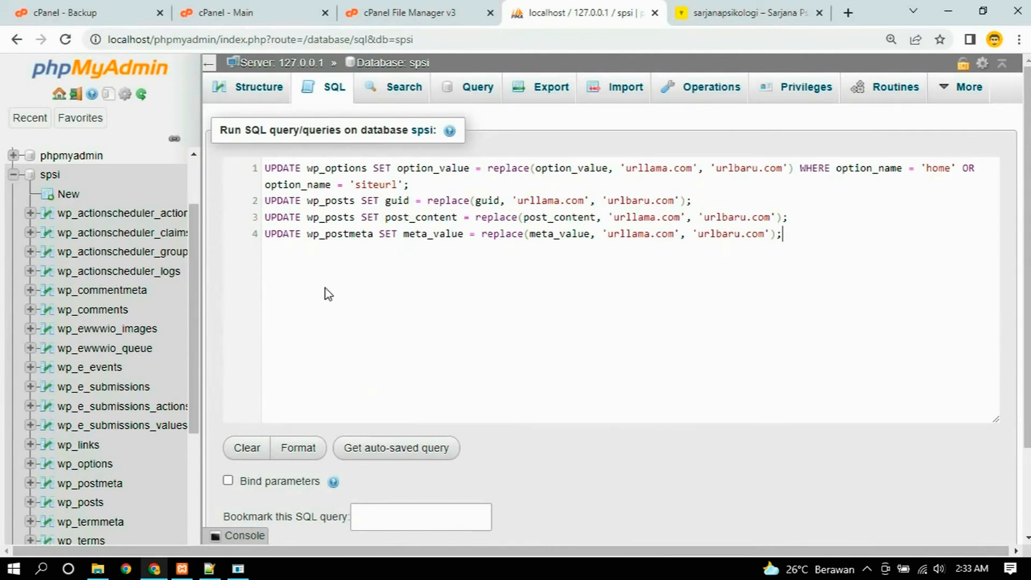
# Step: Check the placeholder URL and the wp_ table prefix in the first statement against the spsi table names
pyautogui.moveTo(691, 169); pyautogui.dragTo(667, 169)
pyautogui.click(399, 324)
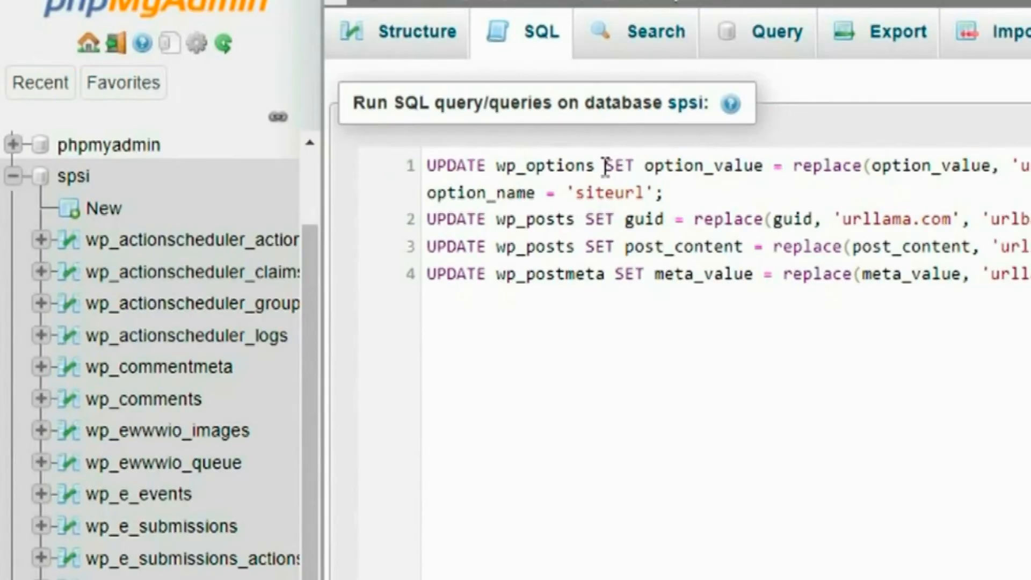
pyautogui.moveTo(598, 167); pyautogui.dragTo(501, 167)
pyautogui.click(515, 167)
pyautogui.moveTo(497, 167); pyautogui.dragTo(517, 166)
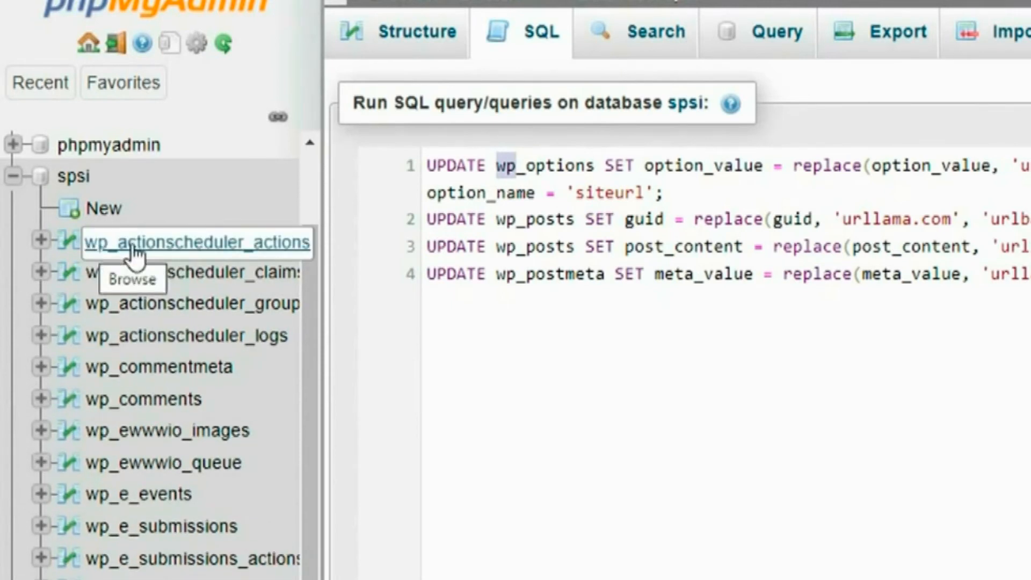
pyautogui.click(516, 165)
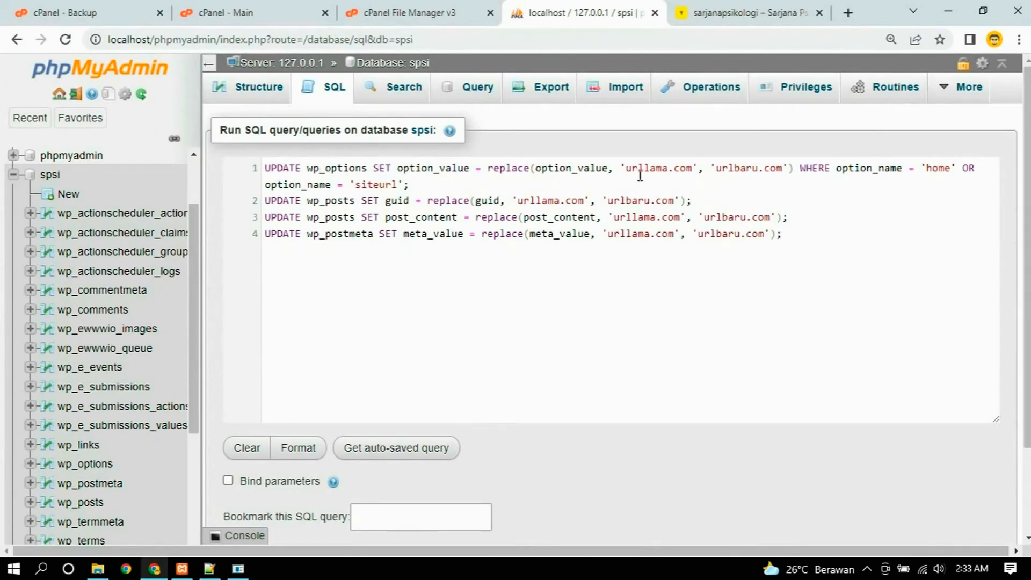
# Step: Replace the old-URL placeholder urllama.com in the wp_options statement with sarjanapsikologi.com
pyautogui.moveTo(627, 167); pyautogui.dragTo(692, 167)
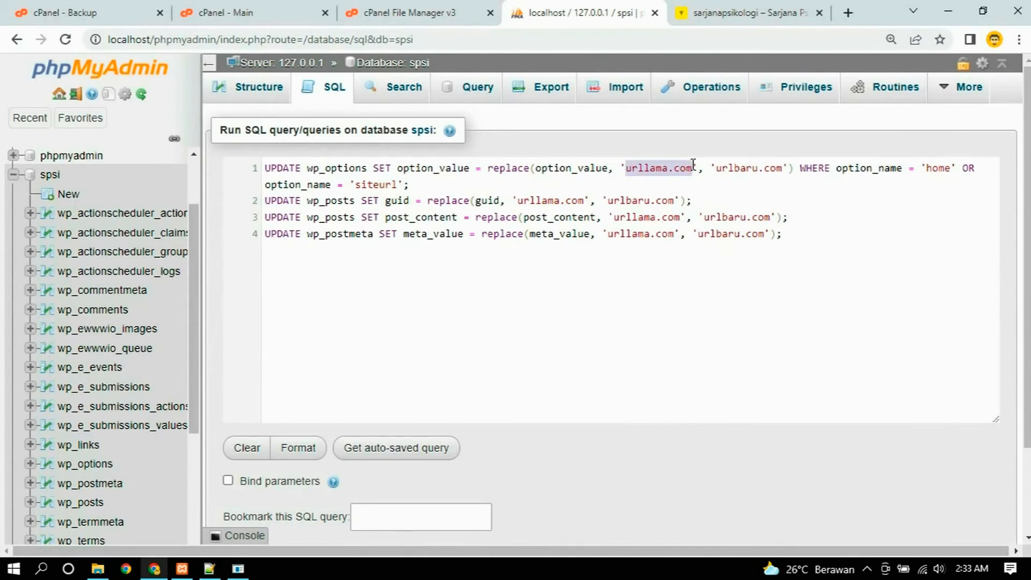
pyautogui.write('sar')
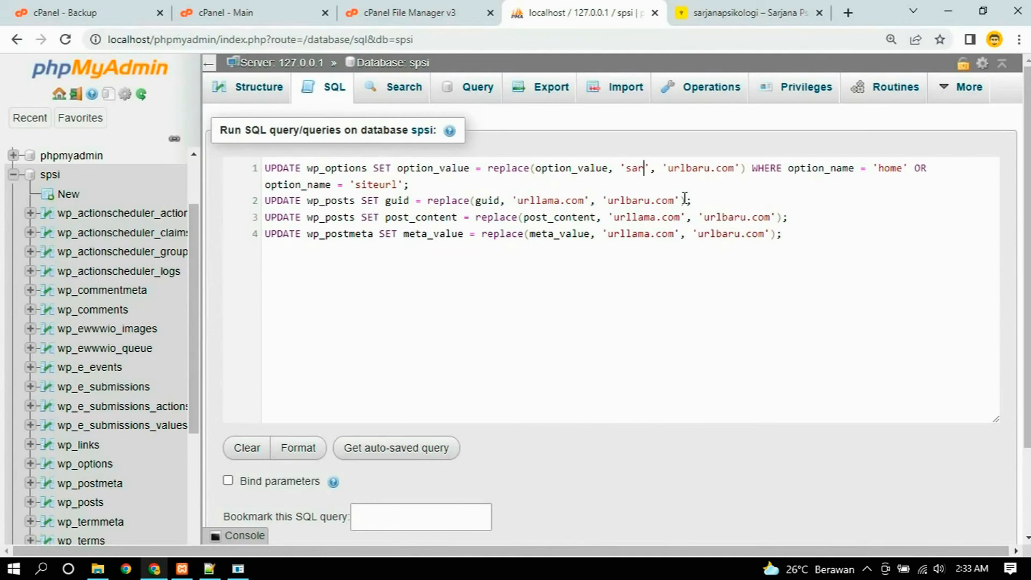
pyautogui.write('jana')
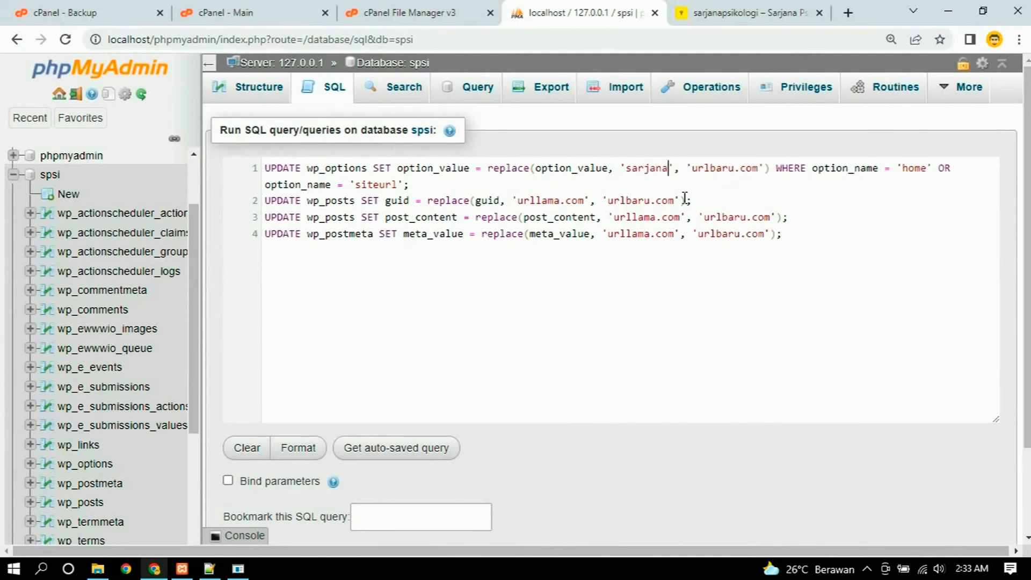
pyautogui.write('psikologi')
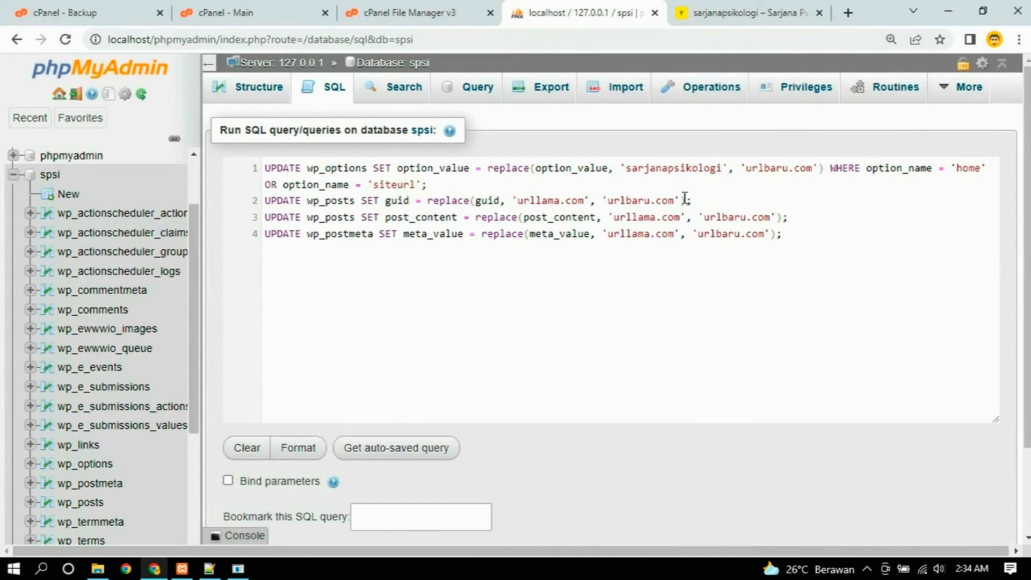
pyautogui.write('.com')
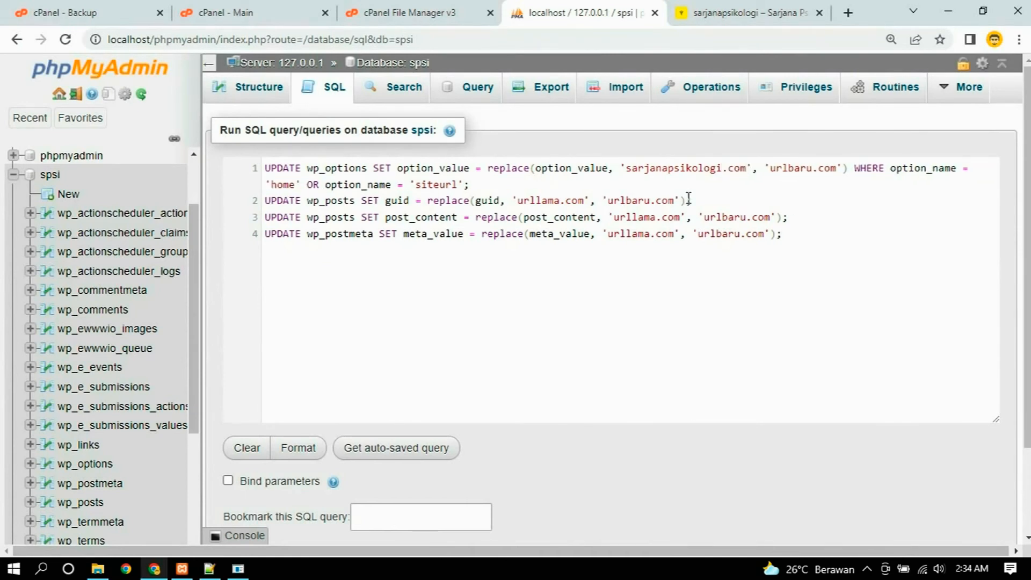
# Step: Copy sarjanapsikologi.com over the urllama.com placeholder in the two wp_posts statements and the wp_postmeta statement
pyautogui.moveTo(748, 167); pyautogui.dragTo(625, 164)
pyautogui.hotkey('ctrl', 'c')
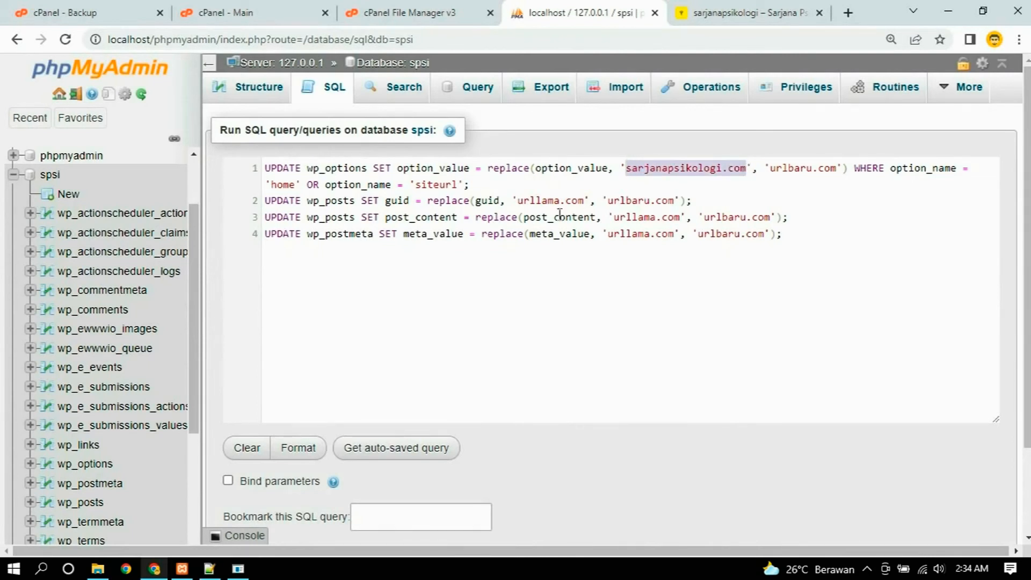
pyautogui.moveTo(517, 201); pyautogui.dragTo(584, 200)
pyautogui.hotkey('ctrl', 'v')
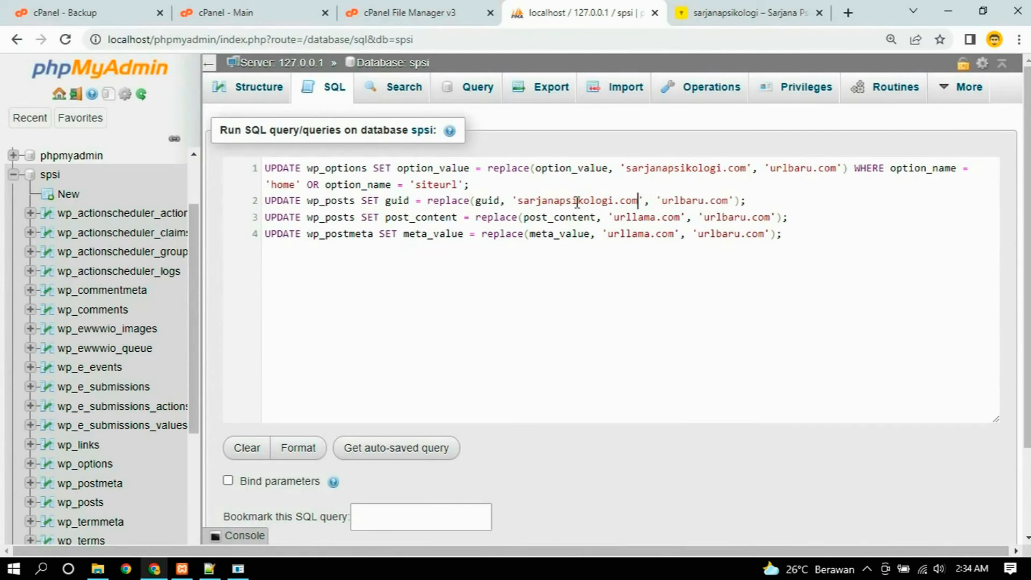
pyautogui.moveTo(613, 218); pyautogui.dragTo(678, 234)
pyautogui.hotkey('ctrl', 'v')
pyautogui.hotkey('ctrl', 'v')
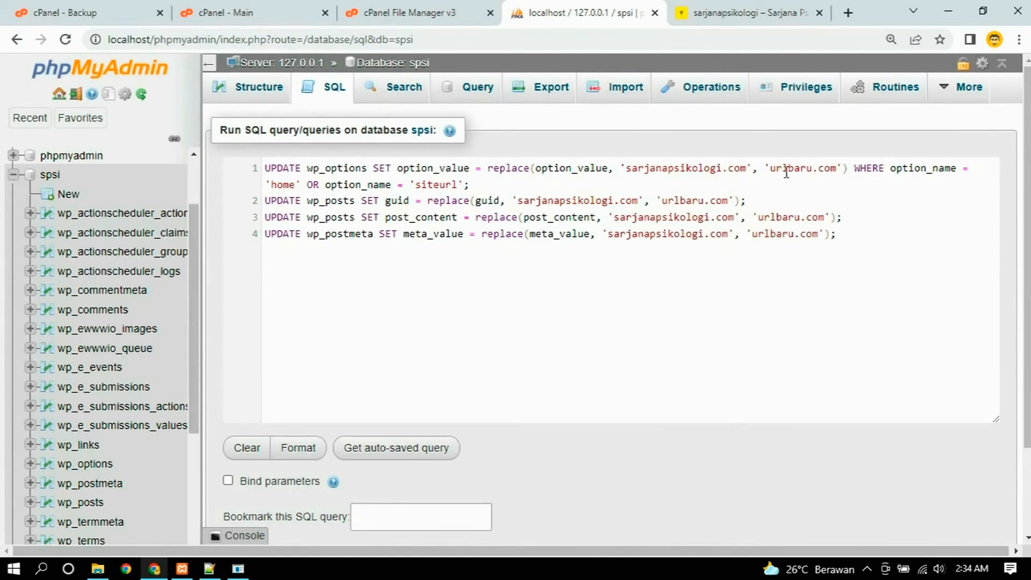
# Step: Replace the new-URL placeholder urlbaru.com in the wp_options statement with localhost/sarjanapsikologi
pyautogui.moveTo(836, 168); pyautogui.dragTo(773, 168)
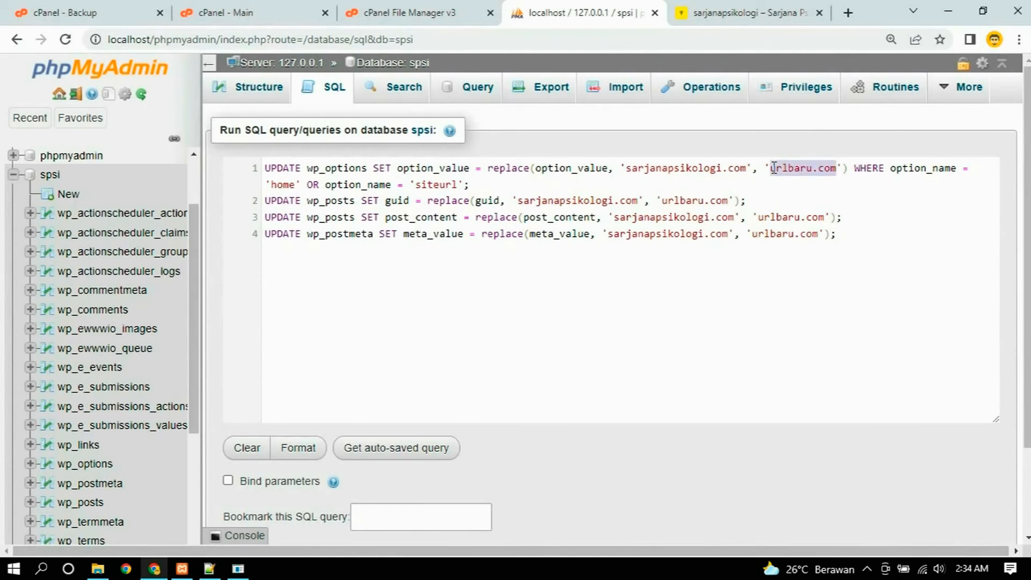
pyautogui.write('localhos')
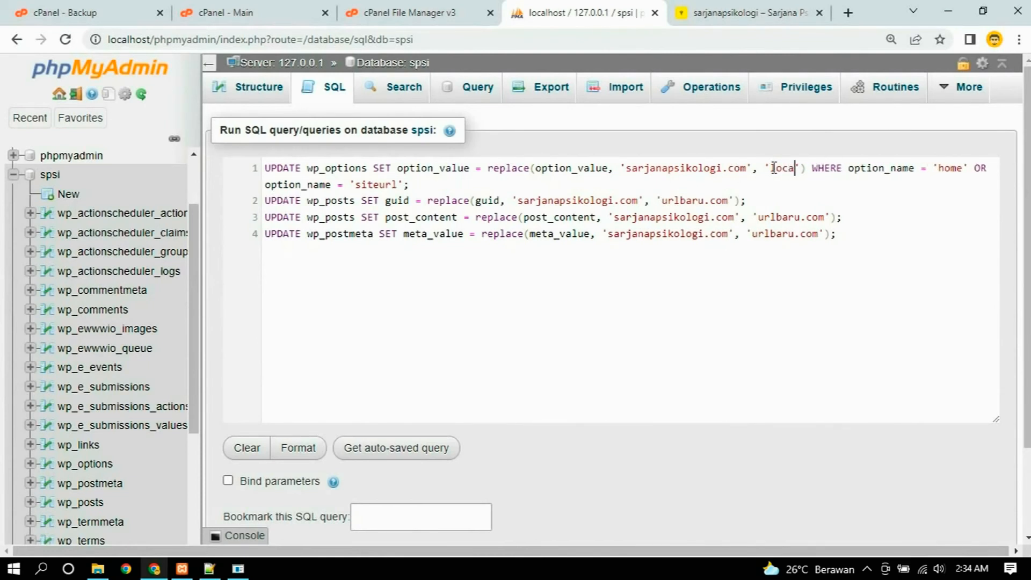
pyautogui.write('t')
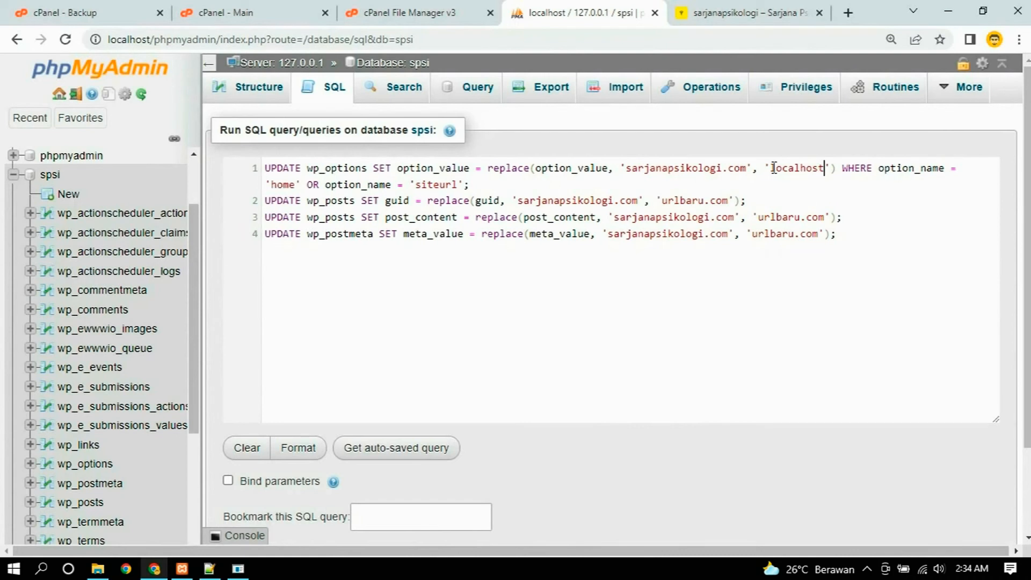
pyautogui.write('/sarjan')
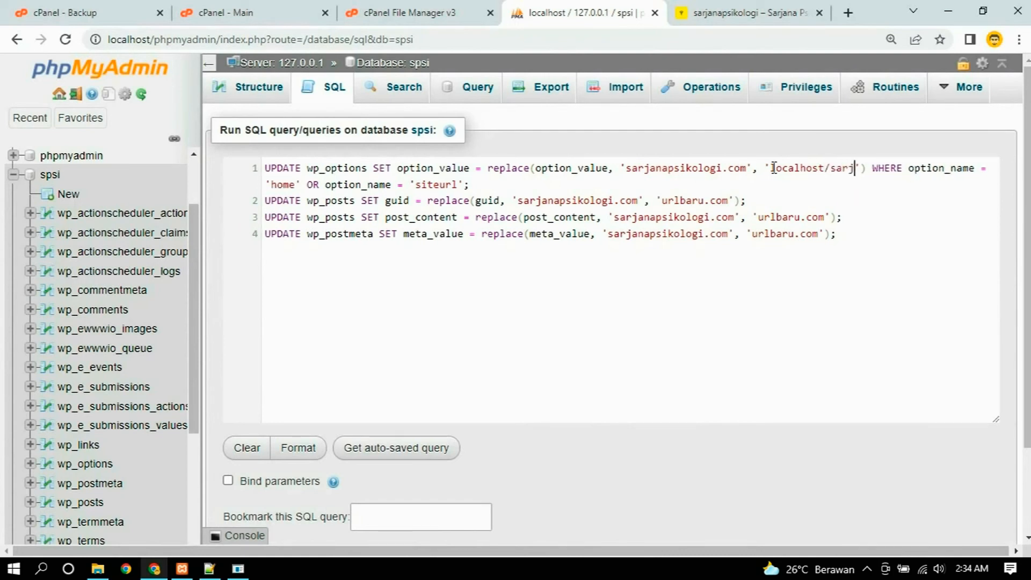
pyautogui.write('apsikologi')
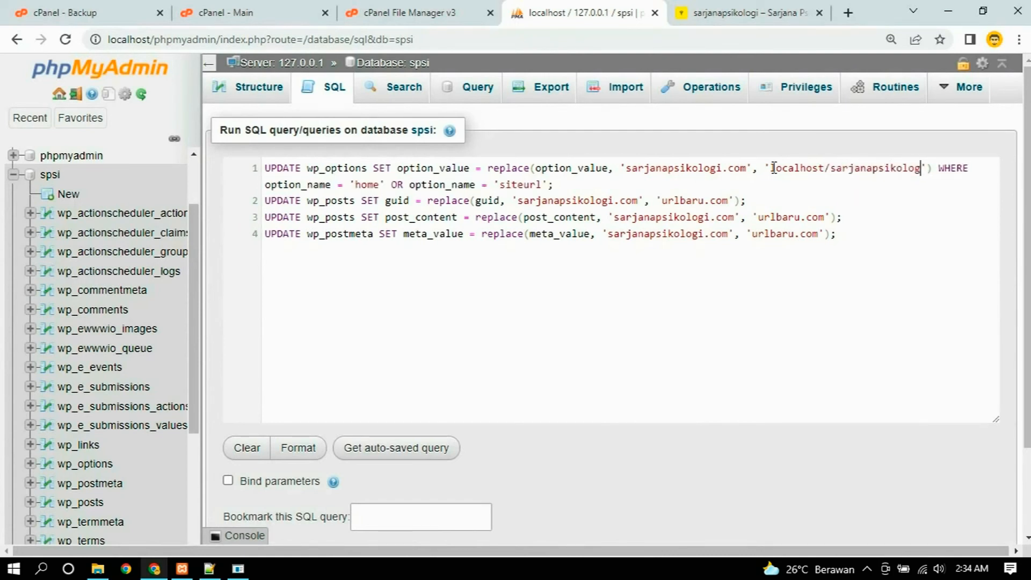
# Step: Copy localhost/sarjanapsikologi over the urlbaru.com placeholder in the two wp_posts statements and the wp_postmeta statement
pyautogui.moveTo(770, 168); pyautogui.dragTo(922, 187)
pyautogui.hotkey('ctrl', 'c')
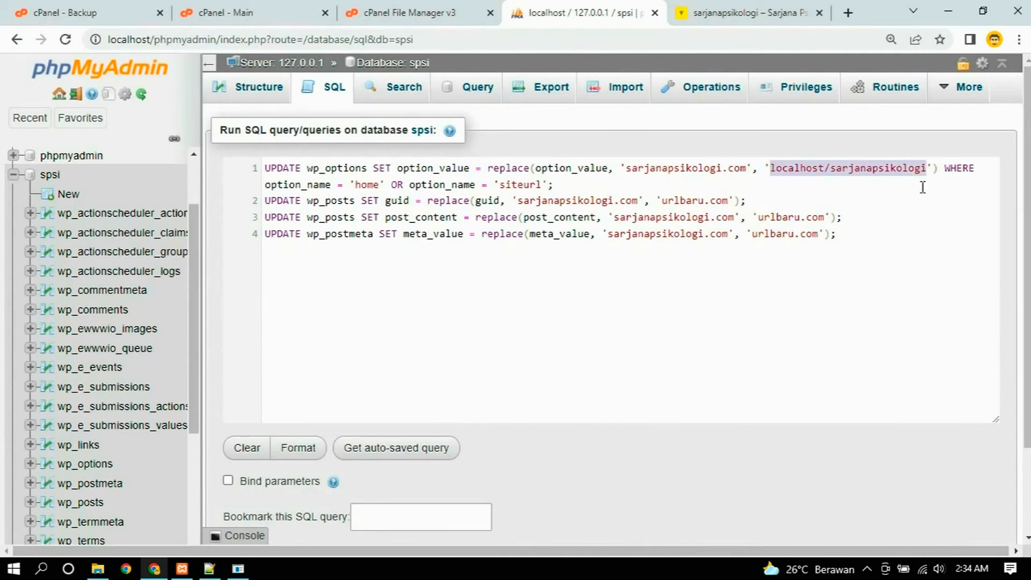
pyautogui.click(728, 200)
pyautogui.moveTo(729, 200); pyautogui.dragTo(661, 200)
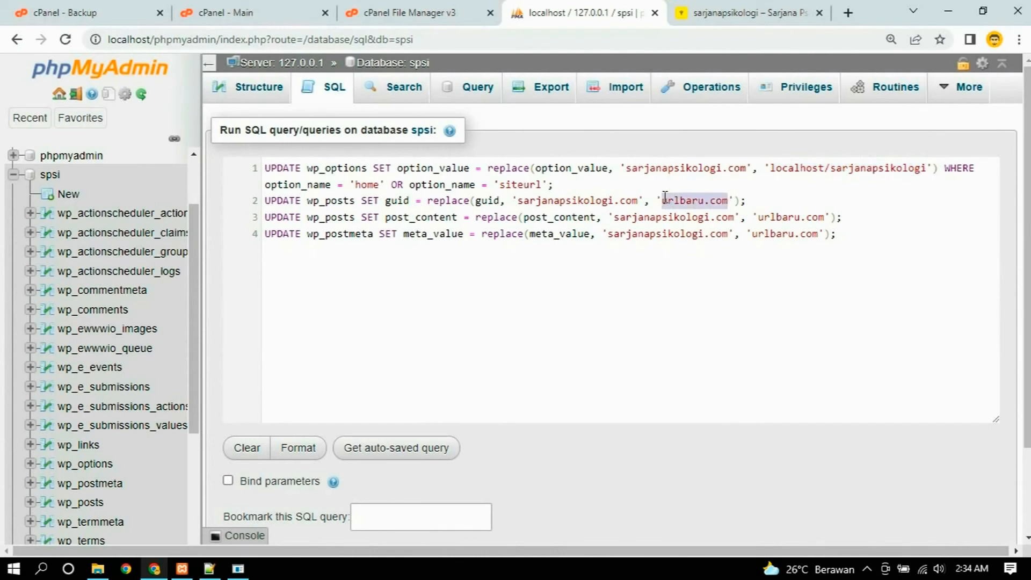
pyautogui.hotkey('ctrl', 'v')
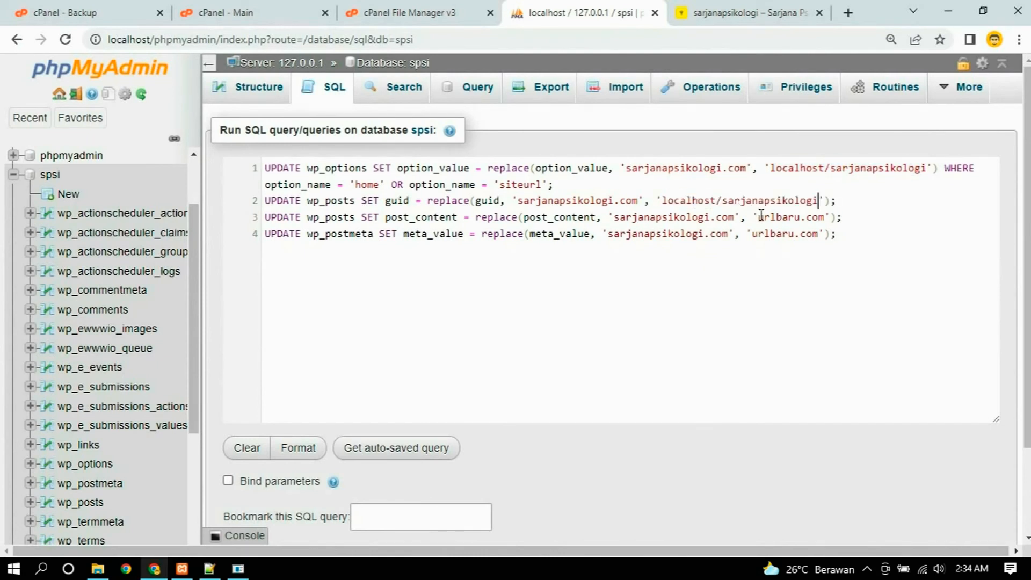
pyautogui.moveTo(758, 217); pyautogui.dragTo(823, 217)
pyautogui.hotkey('ctrl', 'v')
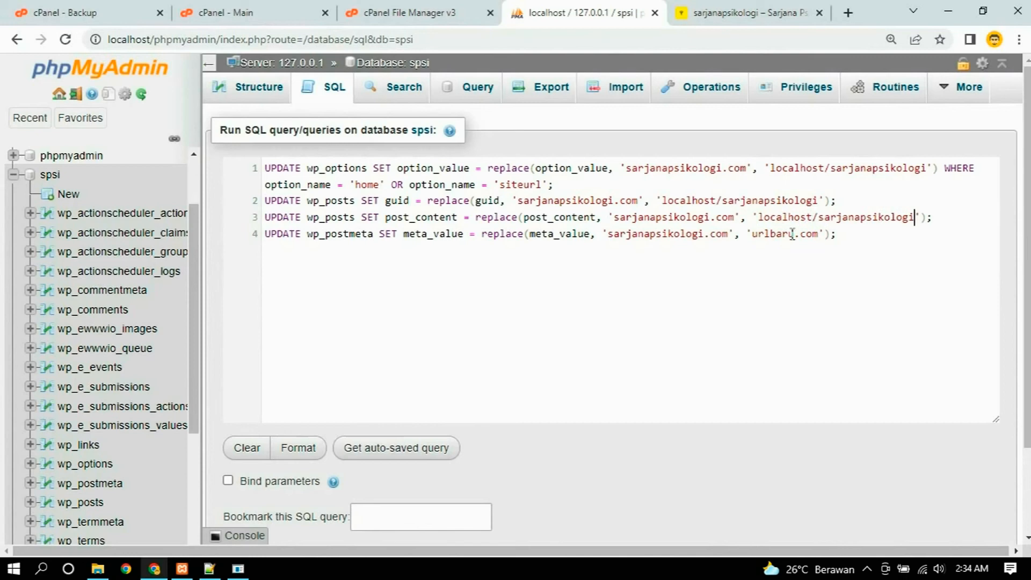
pyautogui.moveTo(752, 234); pyautogui.dragTo(819, 240)
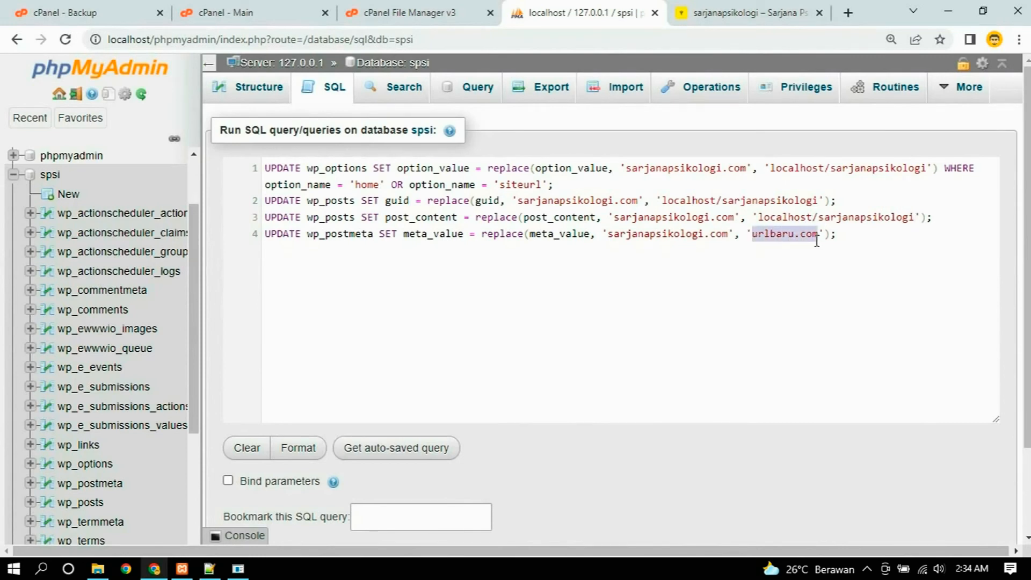
pyautogui.hotkey('ctrl', 'v')
# Step: Review the four URL replacement statements and run them on the spsi database
pyautogui.scroll(-2, 401, 408)
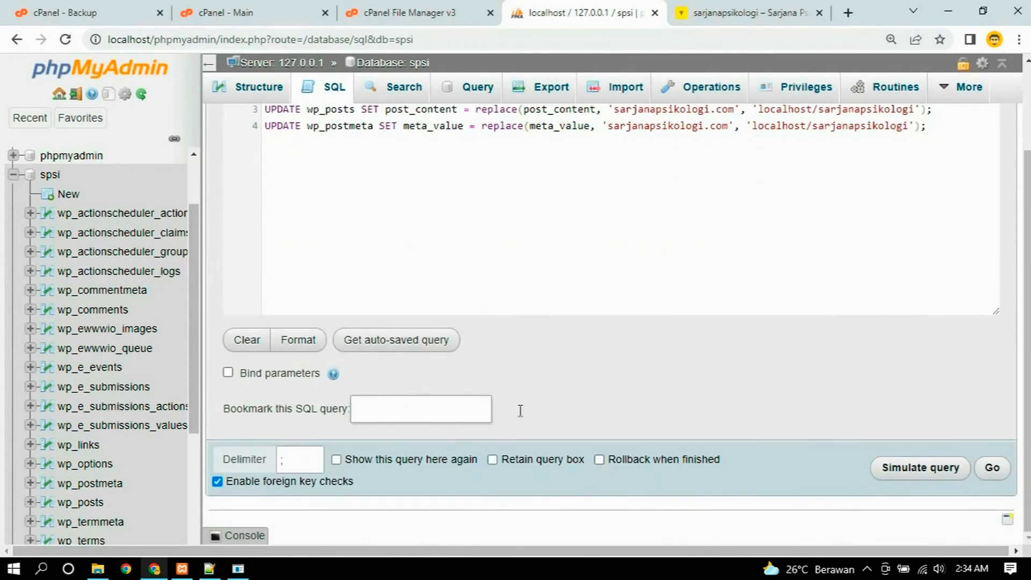
pyautogui.scroll(2, 682, 390)
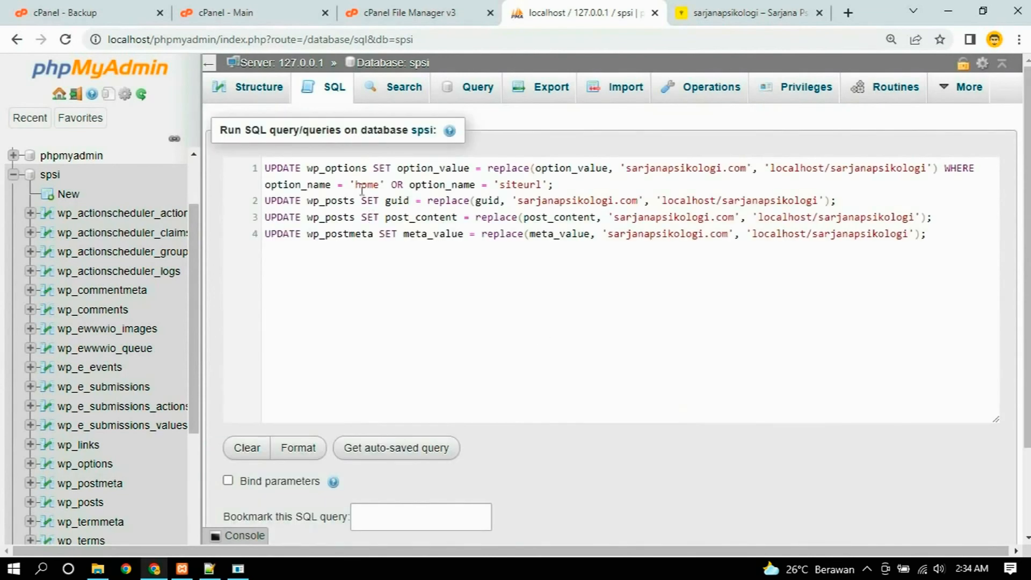
pyautogui.scroll(-2, 496, 221)
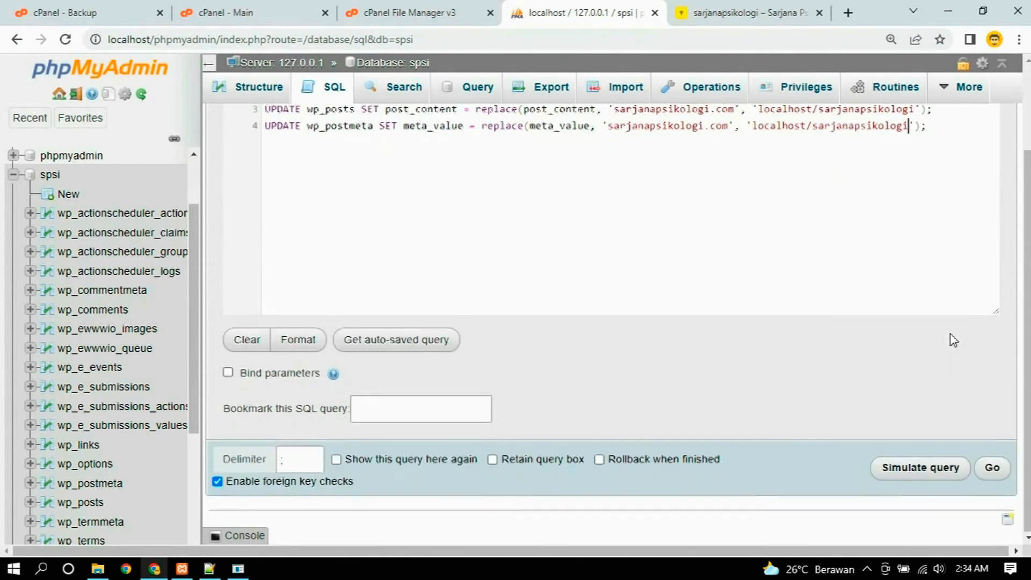
pyautogui.click(991, 468)
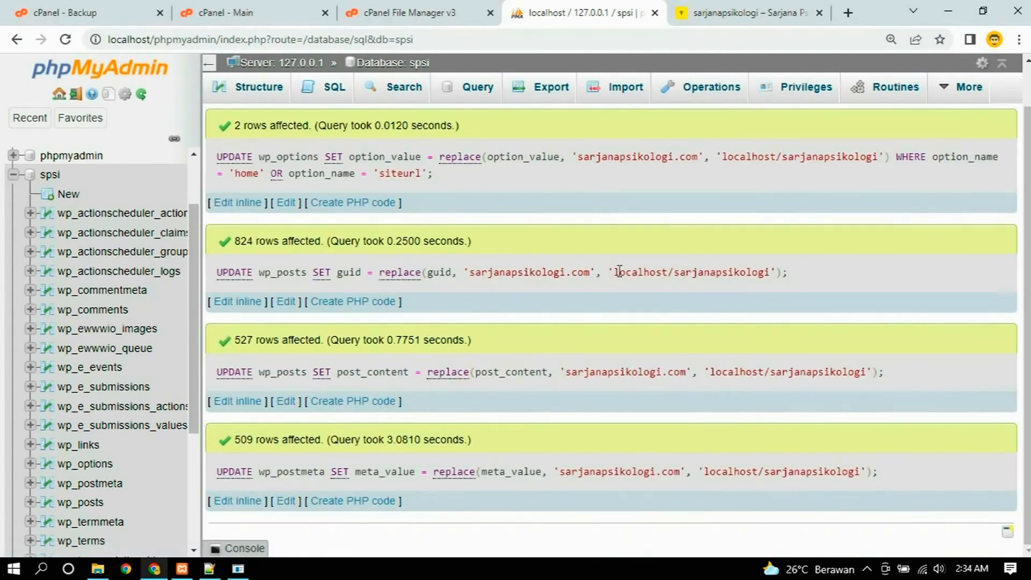
# Step: Check the siteurl and home values in the wp_options table, and reload the local sarjanapsikologi site
pyautogui.scroll(-2, 193, 279)
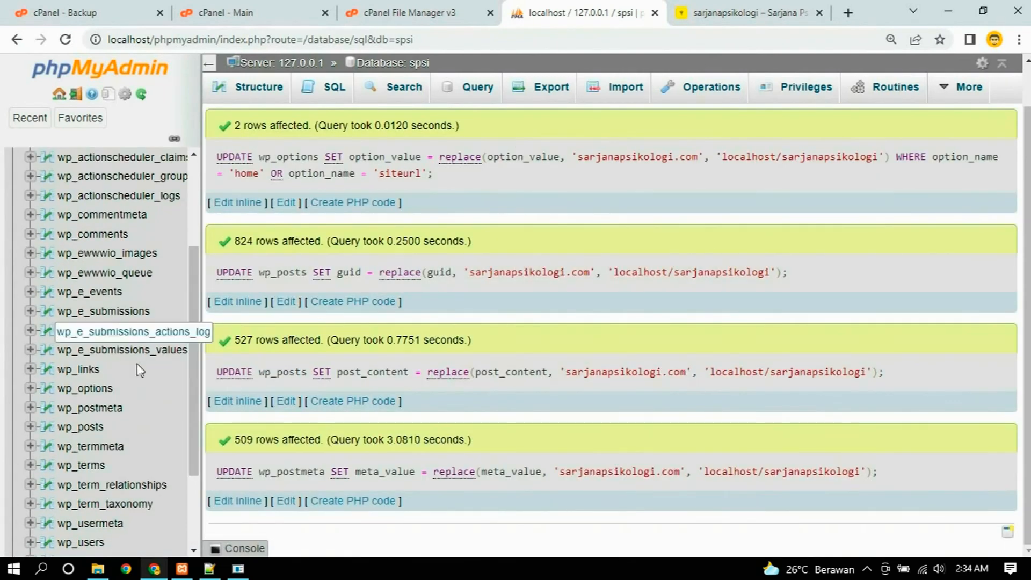
pyautogui.click(101, 393)
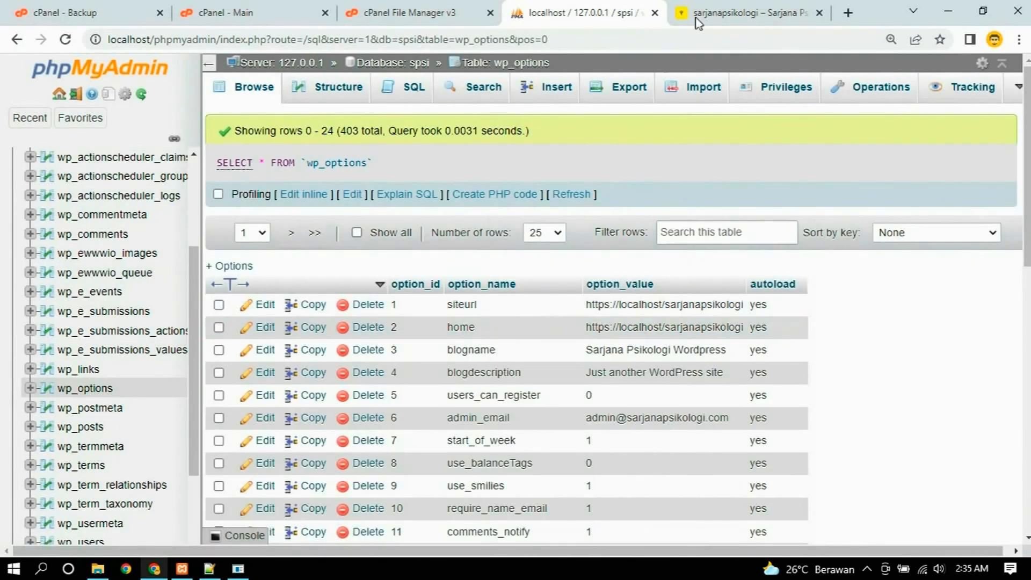
pyautogui.click(714, 13)
pyautogui.press('F5')
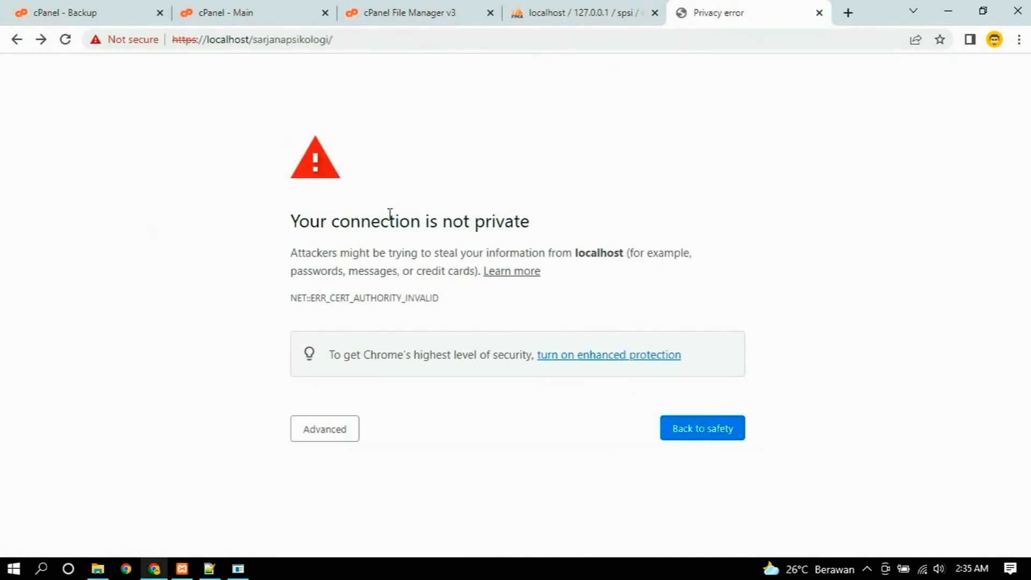
# Step: Try to load the local sarjanapsikologi site over http instead of https
pyautogui.click(193, 40)
pyautogui.click(197, 42)
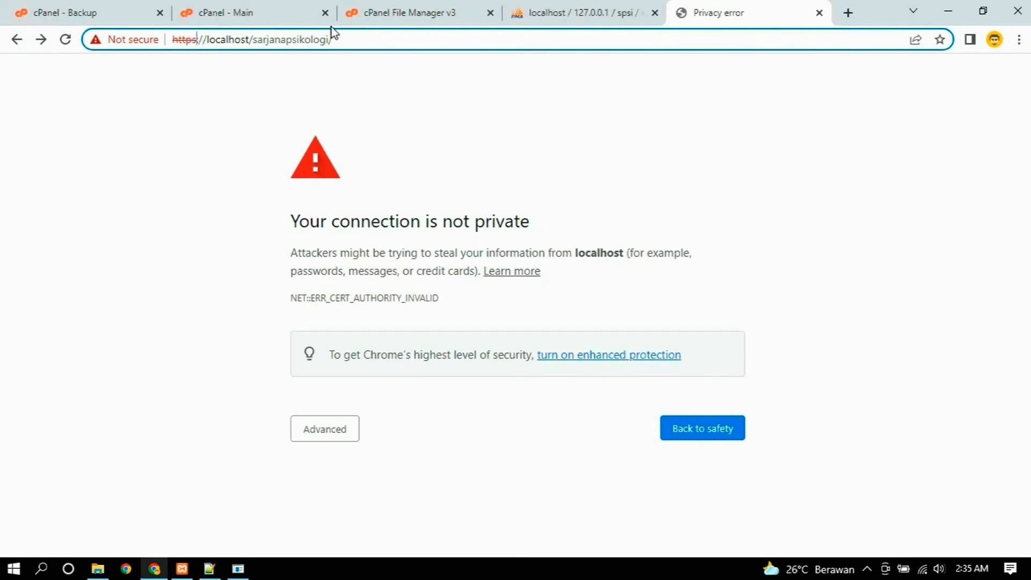
pyautogui.press('BackSpace')
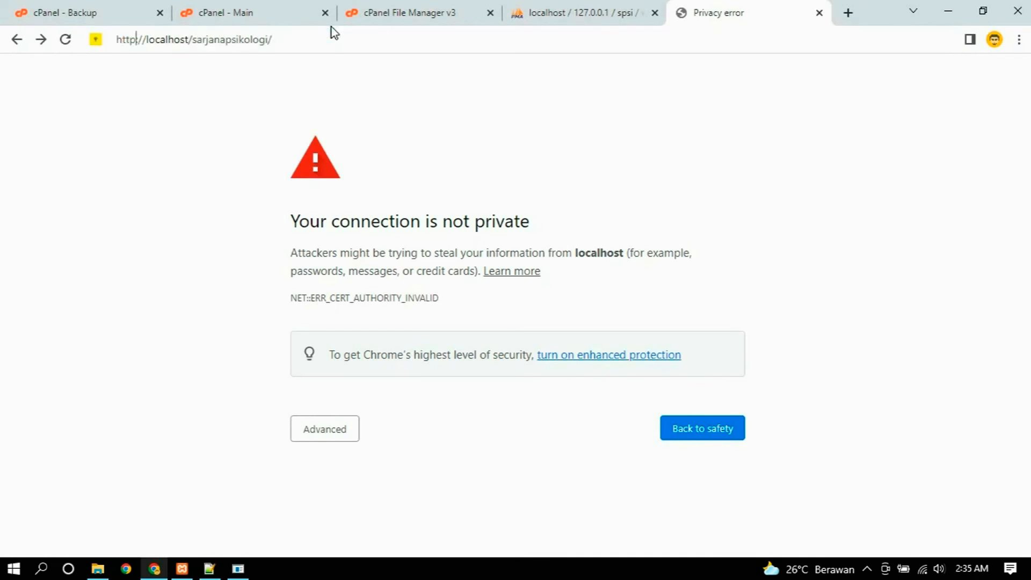
pyautogui.press('Return')
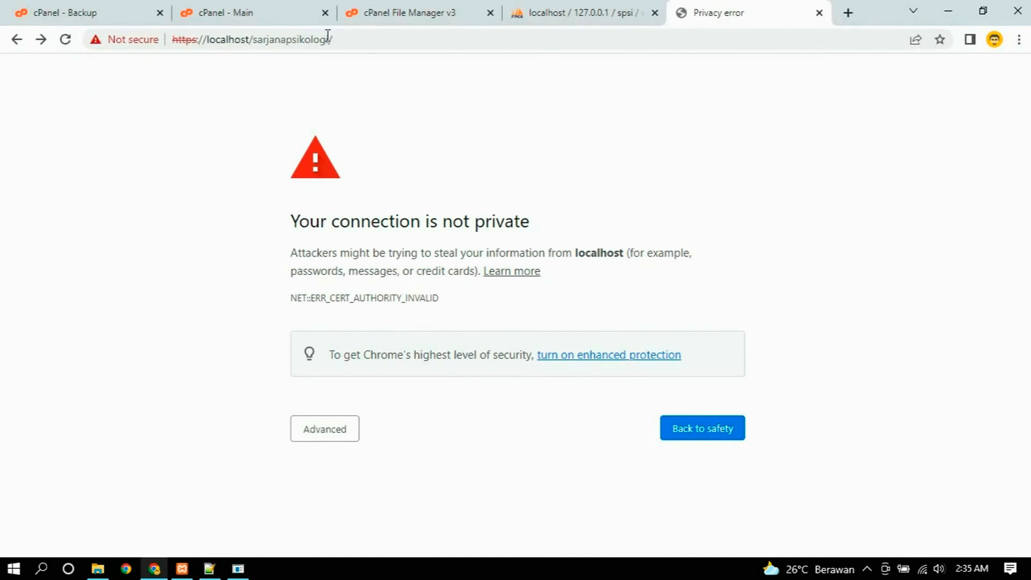
pyautogui.click(195, 40)
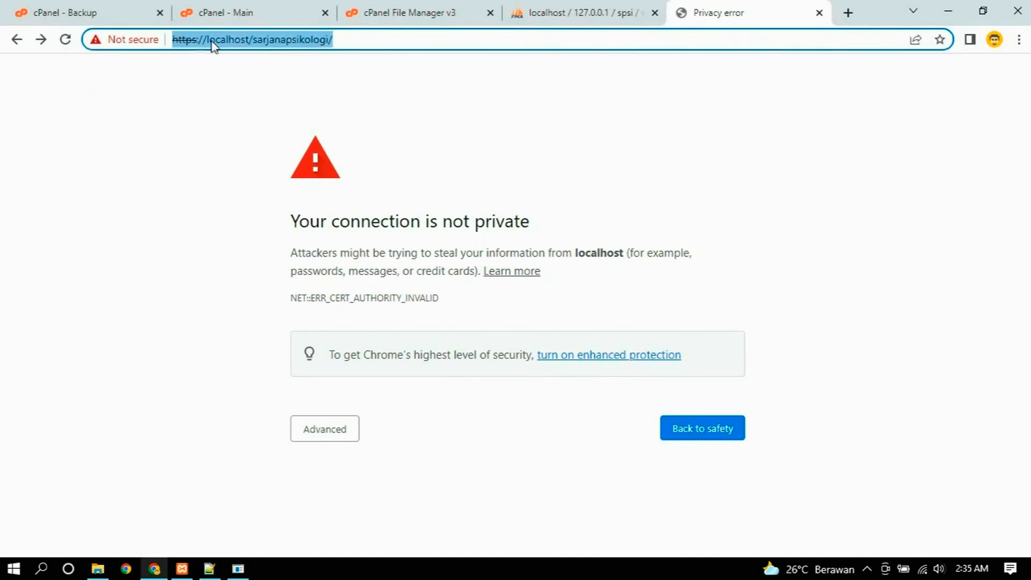
pyautogui.click(236, 40)
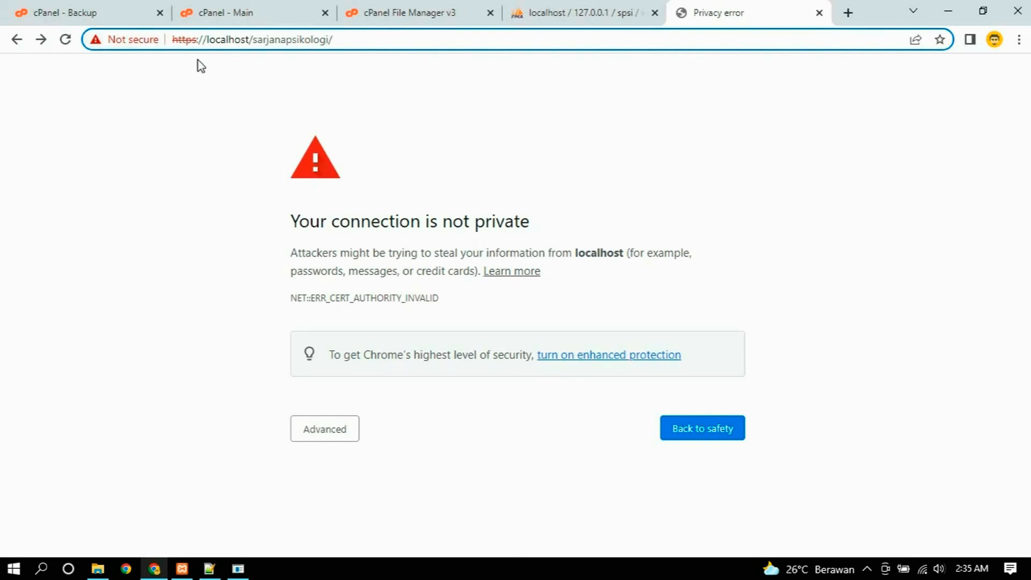
# Step: Bypass the certificate warning by proceeding to localhost, and look over the sarjanapsikologi home page
pyautogui.click(321, 425)
pyautogui.scroll(-1, 305, 299)
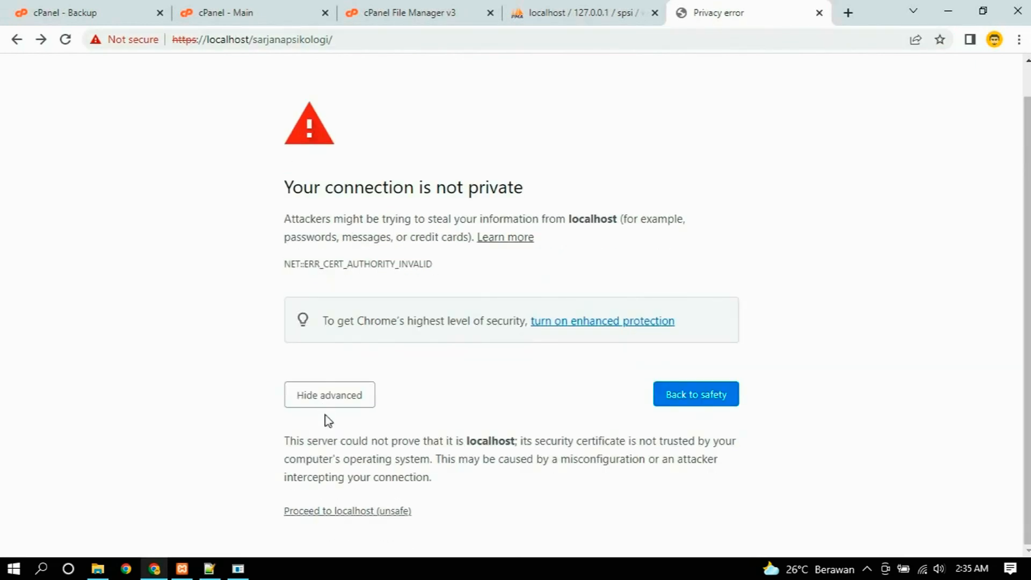
pyautogui.click(330, 512)
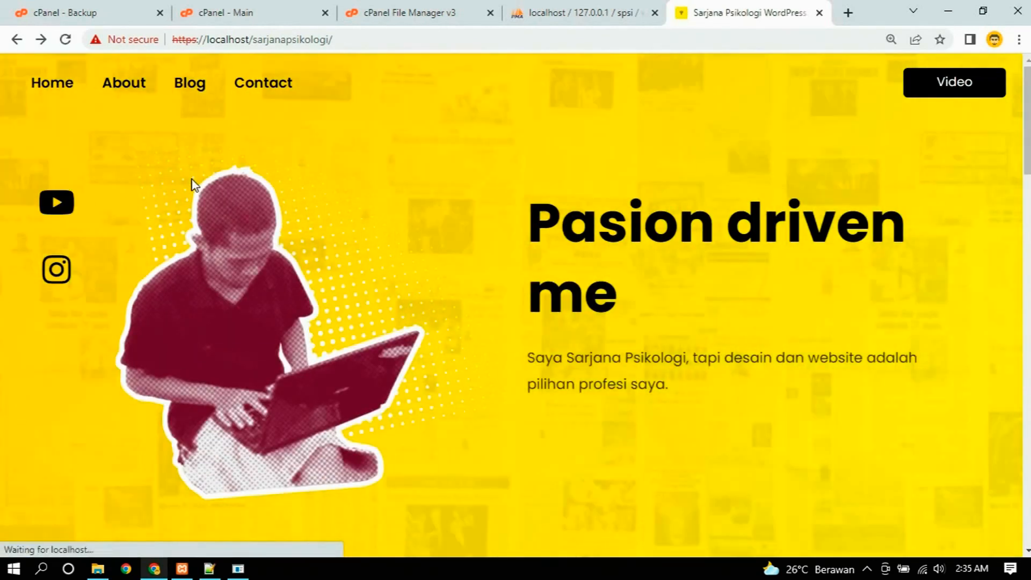
pyautogui.scroll(-6, 194, 184)
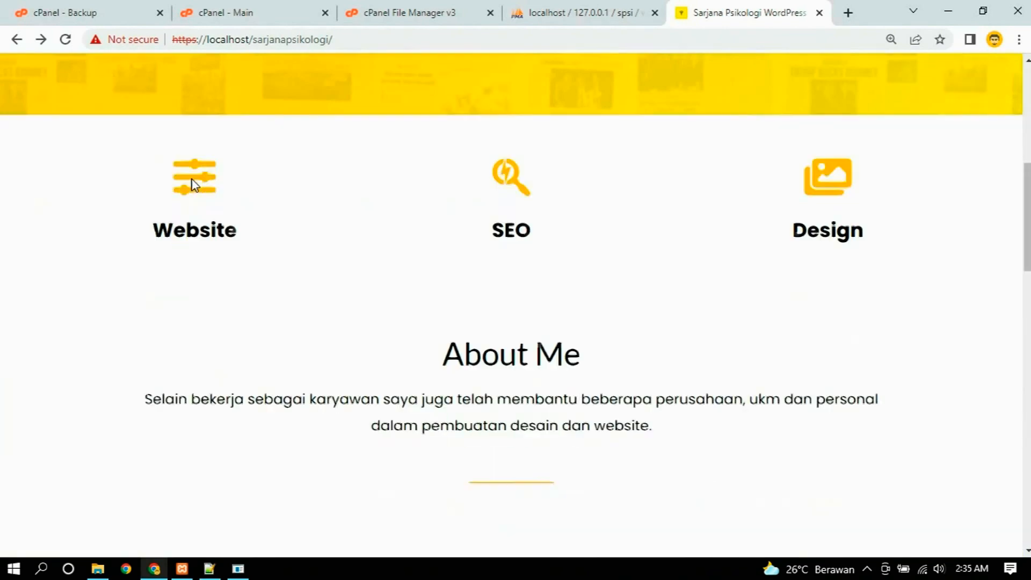
pyautogui.scroll(6, 194, 184)
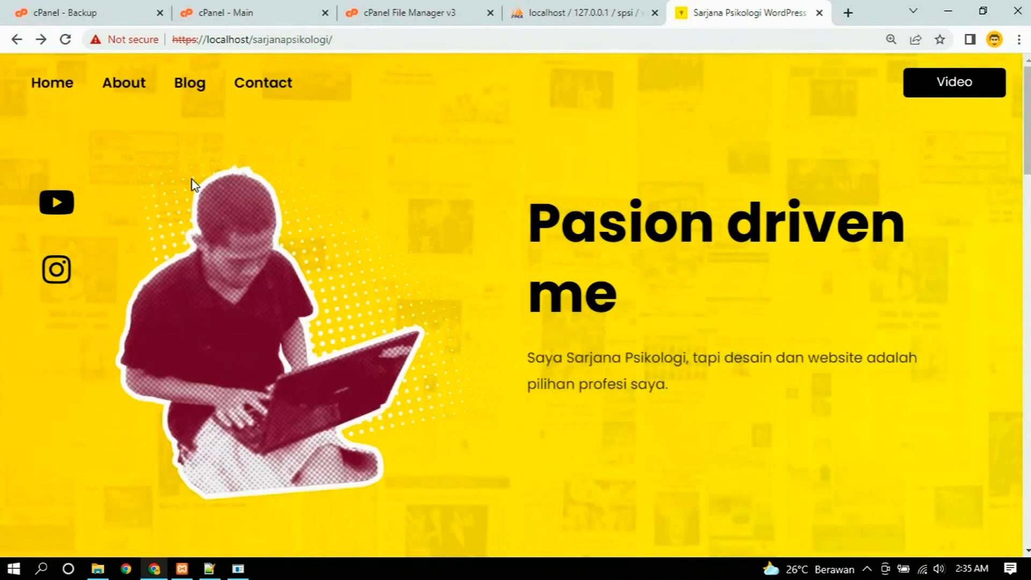